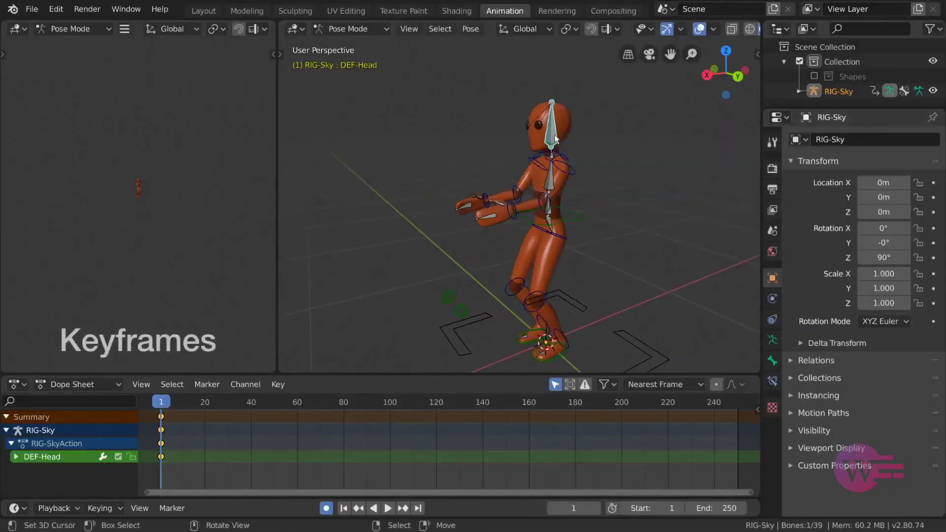
Rotate the head bone about the Y axis and rotate the adjacent upper-body bone
{"action": "key", "text": "r"}
{"action": "key", "text": "y"}
{"action": "middle_click_drag", "start_coordinate": [567, 197], "coordinate": [594, 222]}
{"action": "left_click", "coordinate": [600, 195]}
{"action": "right_click", "coordinate": [539, 152]}
Rotate the arm and upper-body bones to swing the arms back for the crouch
{"action": "key", "text": "r"}
Advance along the timeline and move the pelvis down to put the figure into a crouch
{"action": "key", "text": "Right"}
{"action": "key", "text": "Right"}
{"action": "key", "text": "Right"}
{"action": "key", "text": "Right"}
{"action": "key", "text": "Right"}
{"action": "key", "text": "Right"}
{"action": "key", "text": "Right"}
{"action": "key", "text": "Right"}
{"action": "right_click", "coordinate": [567, 203]}
{"action": "key", "text": "g"}
{"action": "left_click", "coordinate": [567, 230]}
{"action": "right_click", "coordinate": [516, 212]}
{"action": "right_click", "coordinate": [544, 182]}
{"action": "key", "text": "r"}
{"action": "left_click", "coordinate": [612, 171]}
{"action": "middle_click_drag", "start_coordinate": [612, 171], "coordinate": [690, 172]}
{"action": "right_click", "coordinate": [524, 169]}
Rotate a further body bone about its local X axis to refine the crouch pose
{"action": "key", "text": "r"}
{"action": "left_click", "coordinate": [547, 165]}
{"action": "right_click", "coordinate": [571, 220]}
Rotate a bone about its local X axis and move the pelvis for the pose at frame 14
{"action": "key", "text": "r"}
{"action": "key", "text": "x"}
{"action": "key", "text": "x"}
{"action": "left_click", "coordinate": [593, 173]}
{"action": "middle_click_drag", "start_coordinate": [288, 435], "coordinate": [533, 435]}
{"action": "scroll", "coordinate": [533, 435], "scroll_direction": "up", "scroll_amount": 7}
{"action": "mouse_move", "coordinate": [479, 417]}
{"action": "right_mouse_down"}
{"action": "mouse_move", "coordinate": [528, 417]}
{"action": "mouse_move", "coordinate": [481, 417]}
{"action": "right_mouse_up"}
{"action": "middle_click_drag", "start_coordinate": [606, 271], "coordinate": [582, 270]}
{"action": "scroll", "coordinate": [581, 270], "scroll_direction": "up", "scroll_amount": 7, "text": "alt"}
{"action": "scroll", "coordinate": [573, 257], "scroll_direction": "down", "scroll_amount": 11, "text": "alt"}
Rotate the pelvis at frame 14 and turn an upper-body bone about the Y axis
{"action": "key", "text": "r"}
{"action": "key", "text": "x"}
{"action": "key", "text": "x"}
{"action": "right_click", "coordinate": [563, 250]}
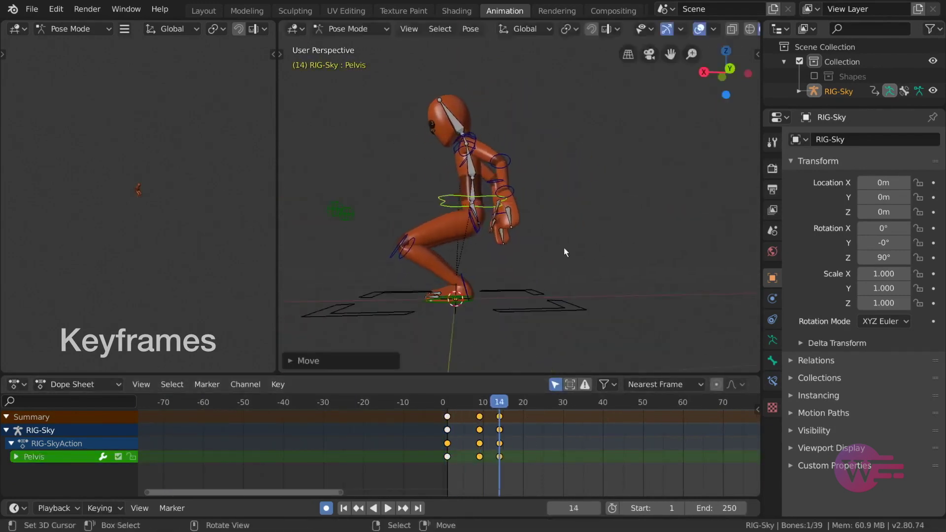
{"action": "key", "text": "r"}
{"action": "left_click", "coordinate": [513, 185]}
{"action": "right_click", "coordinate": [461, 150]}
{"action": "mouse_move", "coordinate": [461, 150]}
{"action": "middle_mouse_down"}
{"action": "mouse_move", "coordinate": [537, 143]}
{"action": "mouse_move", "coordinate": [461, 152]}
{"action": "middle_mouse_up"}
{"action": "right_click", "coordinate": [484, 143], "text": "shift"}
{"action": "key", "text": "r"}
{"action": "key", "text": "y"}
{"action": "left_click", "coordinate": [561, 290]}
Select the pelvis and rotate it at frame 23 so the body leans back
{"action": "key", "text": "alt+a"}
{"action": "mouse_move", "coordinate": [499, 402]}
{"action": "left_mouse_down"}
{"action": "mouse_move", "coordinate": [444, 402]}
{"action": "mouse_move", "coordinate": [483, 403]}
{"action": "left_mouse_up"}
{"action": "scroll", "coordinate": [493, 212], "scroll_direction": "down", "scroll_amount": 2}
{"action": "left_click", "coordinate": [518, 177]}
{"action": "right_click", "coordinate": [512, 180]}
{"action": "key", "text": "space"}
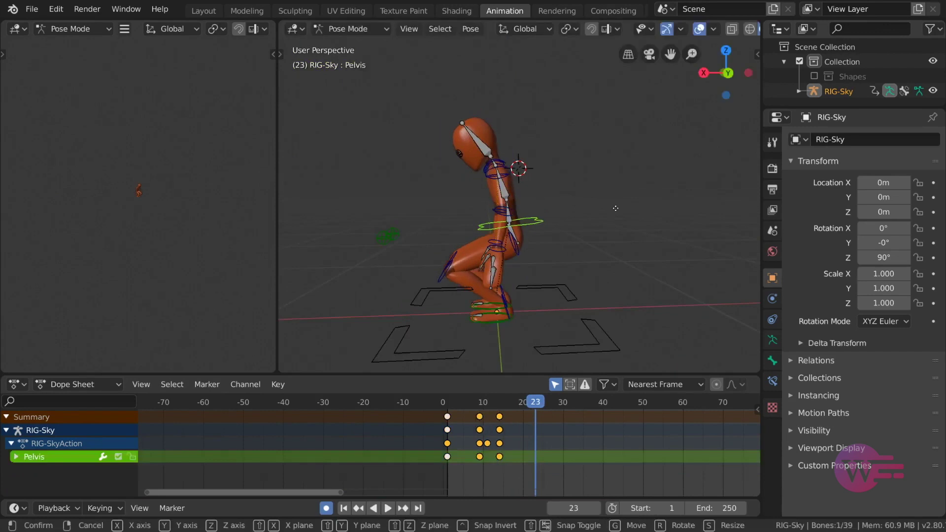
{"action": "left_click", "coordinate": [615, 208]}
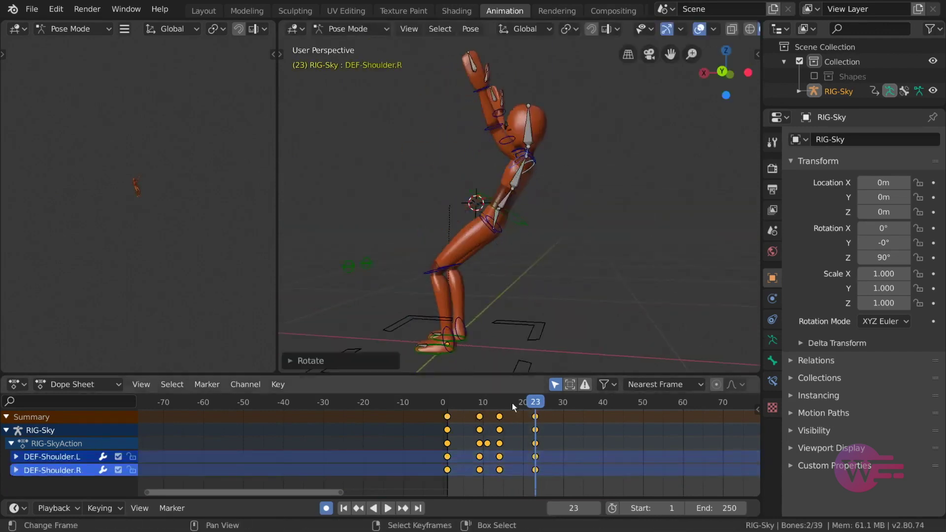
Play back the animation from the start to check the arm-raising motion
{"action": "key", "text": "space"}
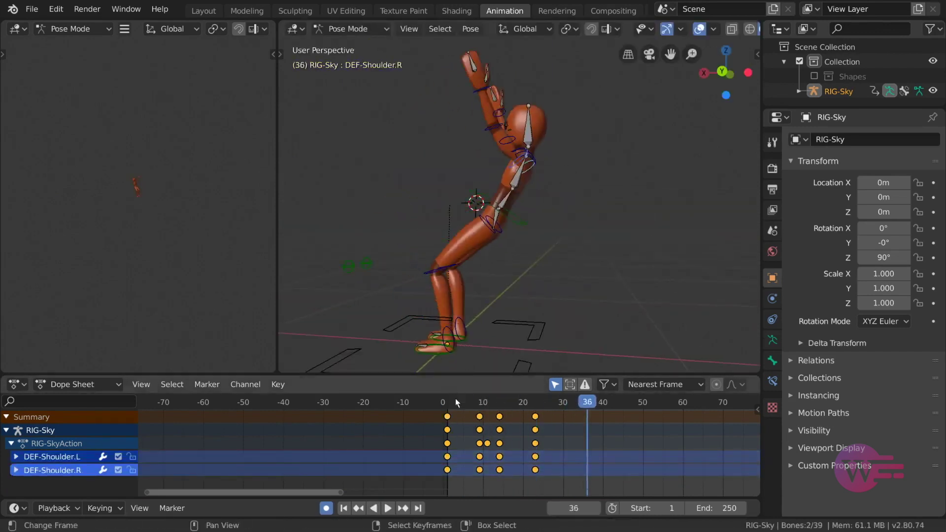
{"action": "key", "text": "space"}
{"action": "left_click", "coordinate": [443, 401]}
{"action": "scroll", "coordinate": [567, 212], "scroll_direction": "down", "scroll_amount": 2}
{"action": "middle_click_drag", "start_coordinate": [567, 213], "coordinate": [578, 219]}
{"action": "key", "text": "space"}
Select all bones and paste the copied pose at frame 14 to key the whole rig
{"action": "key", "text": "a"}
{"action": "left_click_drag", "start_coordinate": [493, 404], "coordinate": [536, 404]}
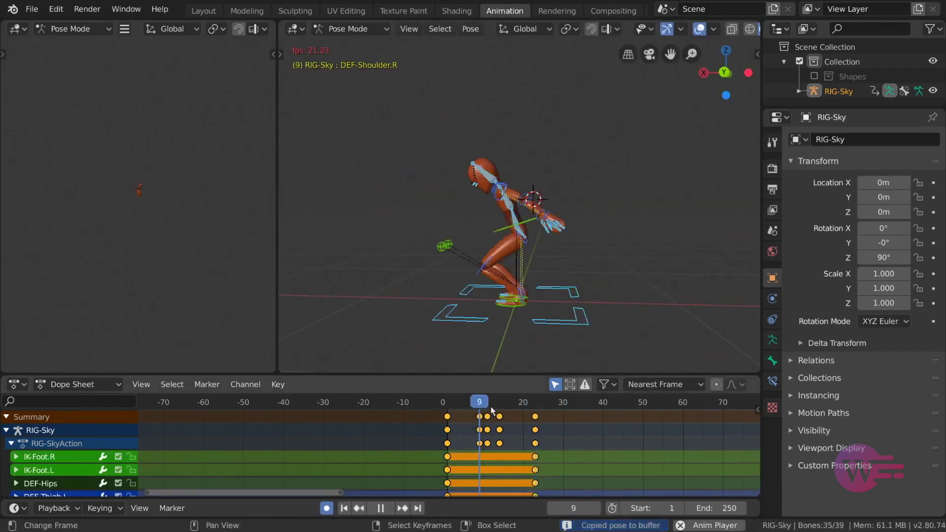
{"action": "left_click", "coordinate": [500, 402]}
{"action": "key", "text": "ctrl+v"}
{"action": "key", "text": "space"}
{"action": "key", "text": "space"}
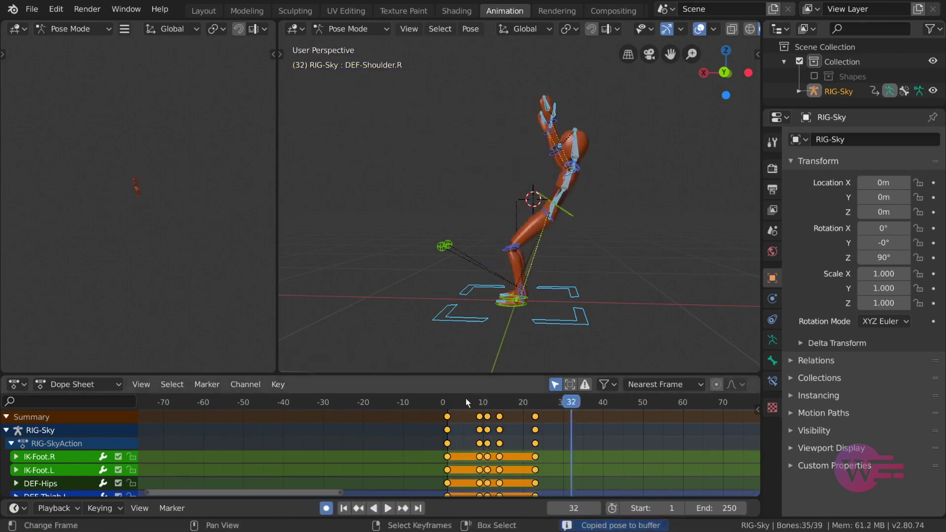
Return to frame 1 and replay the crouch and lean-back motion
{"action": "left_click", "coordinate": [448, 402]}
{"action": "key", "text": "alt+a"}
{"action": "scroll", "coordinate": [599, 271], "scroll_direction": "up", "scroll_amount": 3}
{"action": "key", "text": "space"}
{"action": "key", "text": "space"}
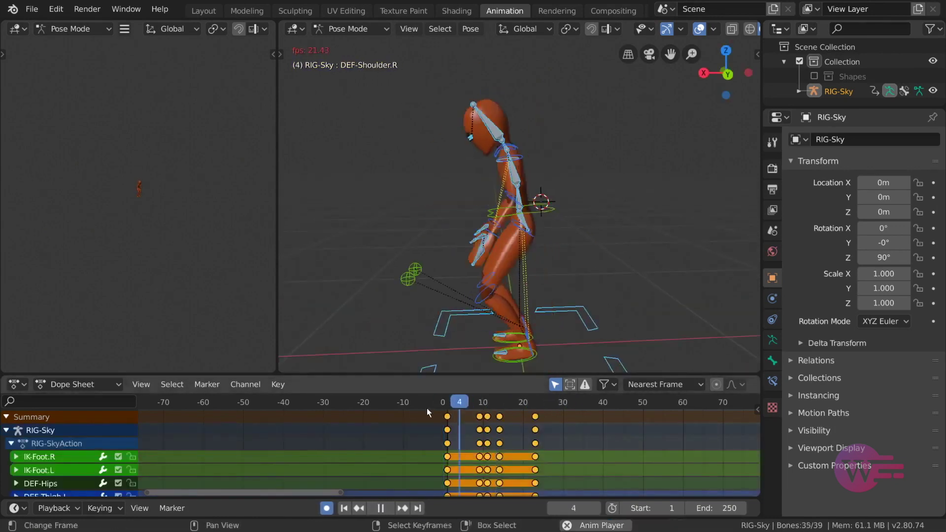
{"action": "key", "text": "space"}
Move the lean-back pose's keyframes from frame 23 to frame 17 in the Dope Sheet
{"action": "middle_click_drag", "start_coordinate": [544, 444], "coordinate": [516, 444]}
{"action": "key", "text": "g"}
{"action": "right_click", "coordinate": [522, 446]}
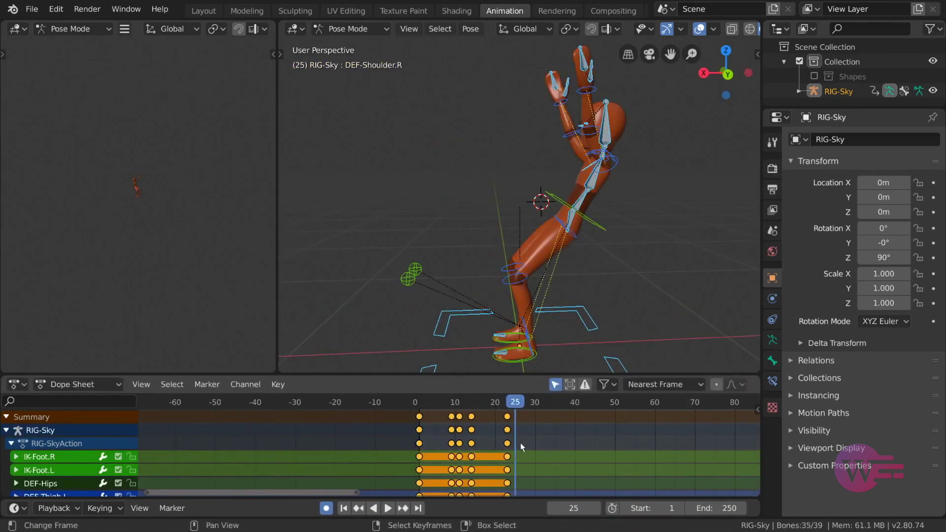
{"action": "key", "text": "g"}
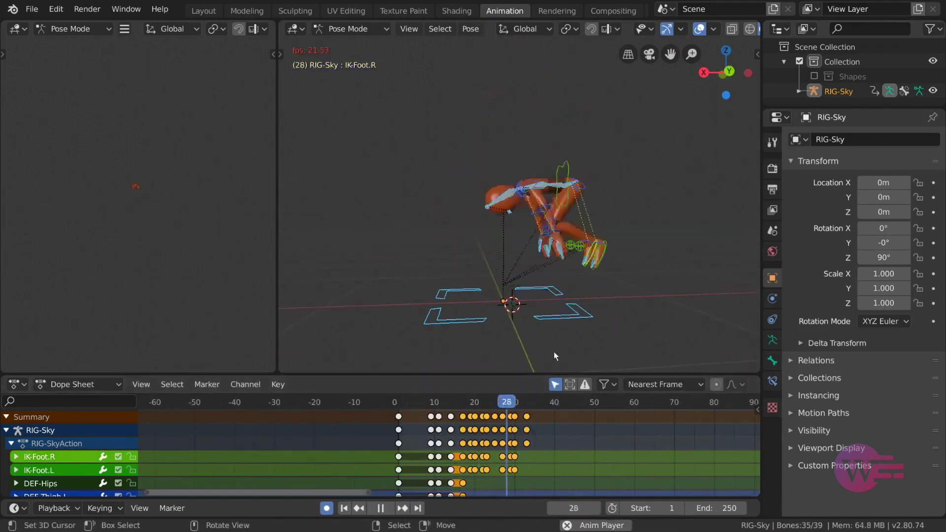
Select both elbow bones and rotate them about the Y axis at frame 27 of the flip
{"action": "key", "text": "space"}
{"action": "left_click", "coordinate": [540, 222]}
{"action": "scroll", "coordinate": [541, 222], "scroll_direction": "up", "scroll_amount": 1}
{"action": "right_click", "coordinate": [552, 196]}
{"action": "left_click_drag", "start_coordinate": [530, 412], "coordinate": [507, 412]}
{"action": "right_click", "coordinate": [540, 217]}
{"action": "right_click", "coordinate": [552, 211], "text": "shift"}
{"action": "key", "text": "space"}
{"action": "scroll", "coordinate": [560, 317], "scroll_direction": "up", "scroll_amount": 2}
{"action": "left_click", "coordinate": [468, 406]}
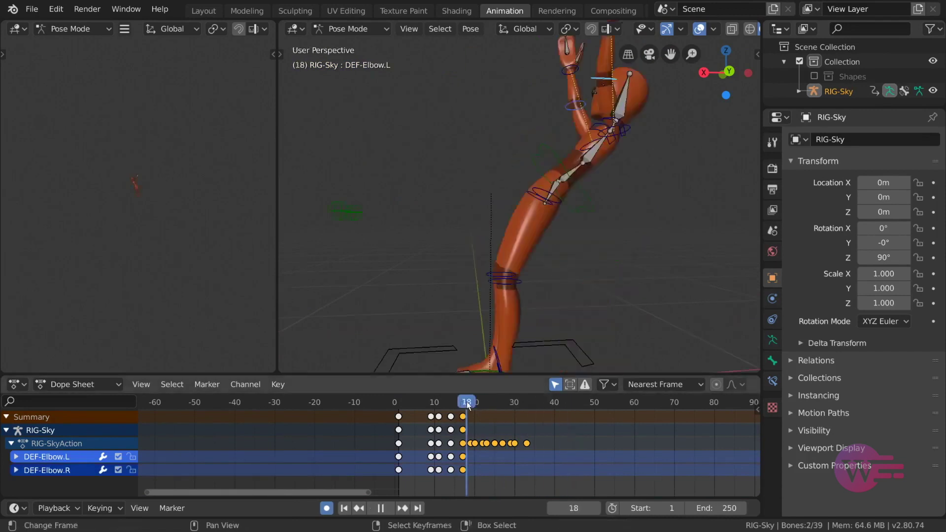
{"action": "key", "text": "space"}
{"action": "key", "text": "r"}
{"action": "key", "text": "y"}
{"action": "left_click", "coordinate": [536, 389]}
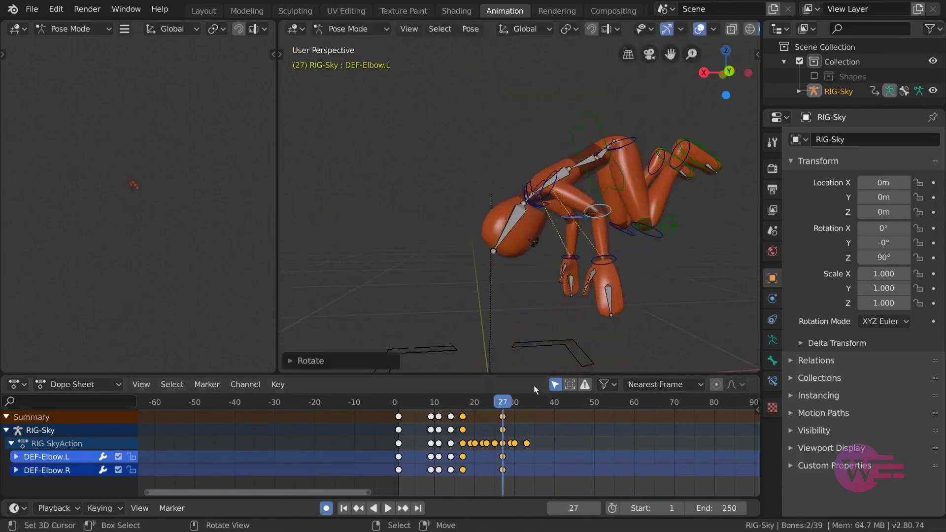
Rotate both shoulder bones about the Y axis and play back the flip
{"action": "right_click", "coordinate": [554, 196]}
{"action": "middle_click_drag", "start_coordinate": [555, 195], "coordinate": [566, 217]}
{"action": "right_click", "coordinate": [545, 207], "text": "shift"}
{"action": "key", "text": "r"}
{"action": "key", "text": "y"}
{"action": "left_click", "coordinate": [690, 250]}
{"action": "scroll", "coordinate": [690, 250], "scroll_direction": "up", "scroll_amount": 8, "text": "alt"}
{"action": "key", "text": "space"}
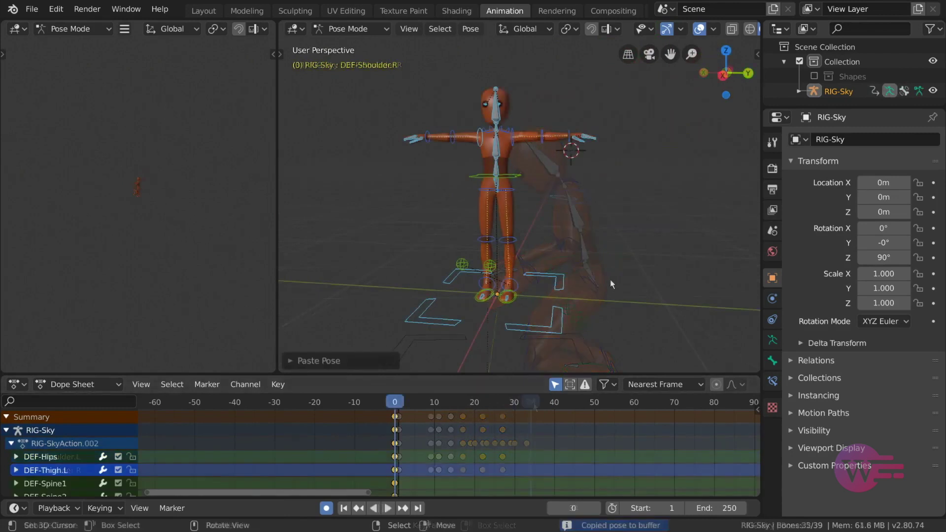
Lower the pelvis of the T-posed figure slightly along Z at frame 20 and rotate it
{"action": "scroll", "coordinate": [591, 269], "scroll_direction": "down", "scroll_amount": 20, "text": "alt"}
{"action": "left_click", "coordinate": [537, 206]}
{"action": "key", "text": "g"}
{"action": "key", "text": "z"}
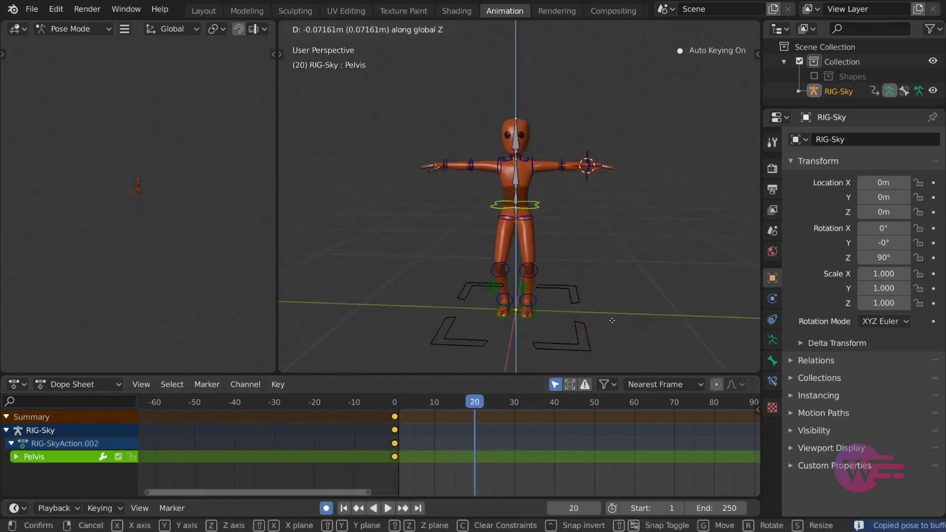
{"action": "left_click", "coordinate": [612, 325]}
{"action": "middle_click_drag", "start_coordinate": [635, 296], "coordinate": [641, 276]}
{"action": "key", "text": "r"}
{"action": "left_click", "coordinate": [662, 242]}
Rotate the right arm bones with trackball rotation to raise the forearm into a wave
{"action": "right_click", "coordinate": [502, 169]}
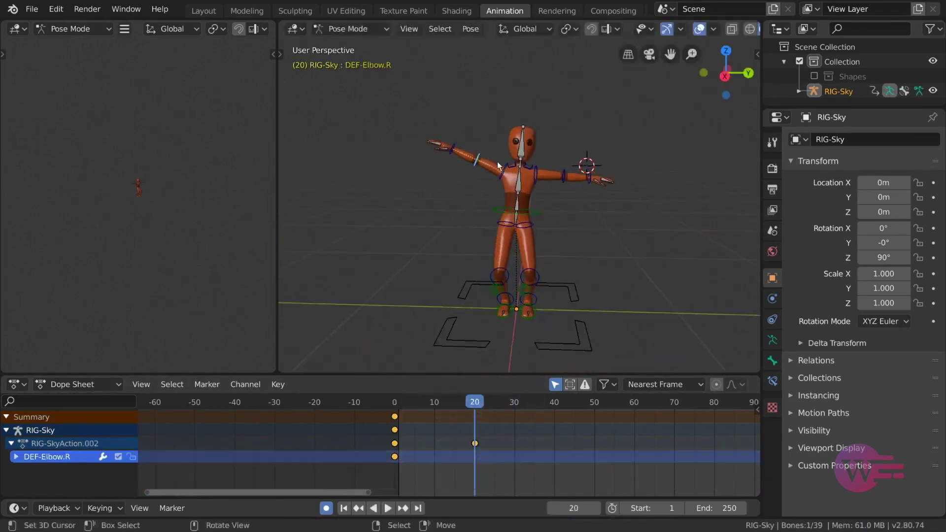
{"action": "key", "text": "r"}
{"action": "key", "text": "r"}
{"action": "left_click", "coordinate": [498, 169]}
{"action": "right_click", "coordinate": [501, 170]}
{"action": "key", "text": "r"}
{"action": "key", "text": "r"}
Rotate the left upper arm down and bend the left elbow with trackball rotation
{"action": "right_click", "coordinate": [536, 175]}
{"action": "key", "text": "r"}
{"action": "right_click", "coordinate": [559, 190]}
{"action": "key", "text": "r"}
{"action": "key", "text": "r"}
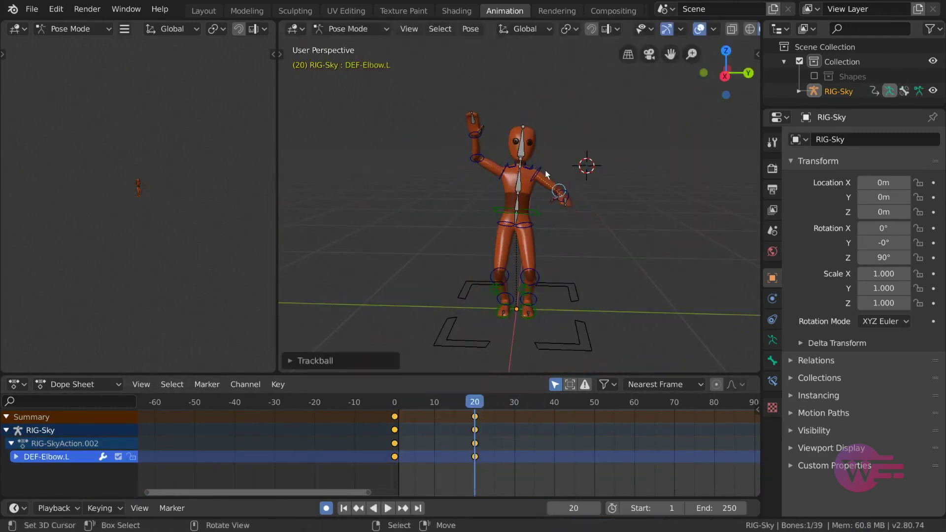
{"action": "left_click", "coordinate": [562, 208]}
Adjust the left hand and arm with trackball rotation so the hand rests on the hip
{"action": "key", "text": "r"}
{"action": "key", "text": "r"}
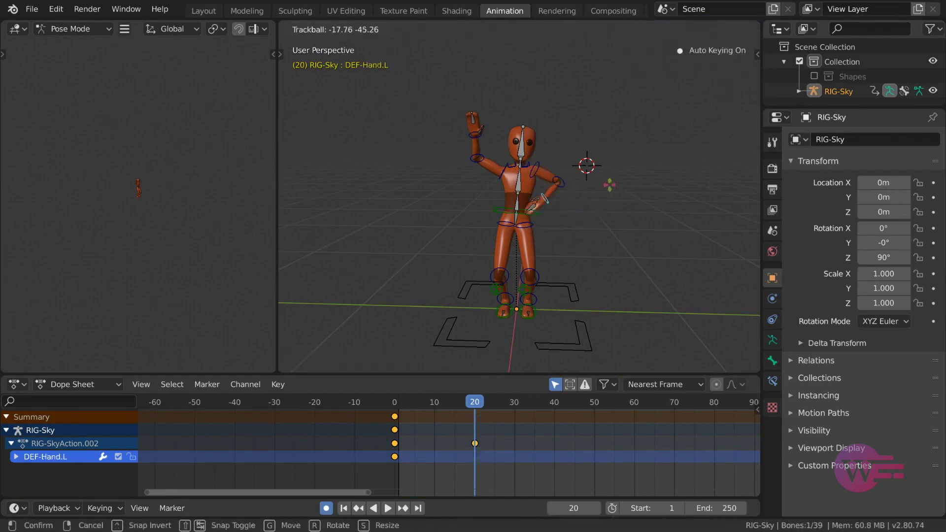
{"action": "left_click", "coordinate": [562, 207]}
{"action": "scroll", "coordinate": [561, 207], "scroll_direction": "up", "scroll_amount": 4}
{"action": "key", "text": "r"}
{"action": "key", "text": "r"}
{"action": "left_click", "coordinate": [563, 148]}
{"action": "right_click", "coordinate": [557, 202]}
Rotate the right foot's IK control with trackball rotation to tilt the foot, and fine-tune its position
{"action": "key", "text": "r"}
{"action": "right_click", "coordinate": [593, 183]}
{"action": "right_click", "coordinate": [565, 136]}
{"action": "scroll", "coordinate": [533, 246], "scroll_direction": "down", "scroll_amount": 4}
Move the right foot's IK control outward and shift it along the X axis
{"action": "right_click", "coordinate": [488, 280]}
{"action": "key", "text": "g"}
{"action": "middle_click_drag", "start_coordinate": [490, 279], "coordinate": [589, 272]}
{"action": "right_click", "coordinate": [638, 272]}
{"action": "key", "text": "g"}
{"action": "key", "text": "x"}
{"action": "left_click", "coordinate": [645, 274]}
{"action": "key", "text": "r"}
{"action": "left_click", "coordinate": [631, 269]}
Turn the head with trackball rotation and tilt it sideways
{"action": "key", "text": "r"}
{"action": "key", "text": "r"}
{"action": "left_click", "coordinate": [595, 269]}
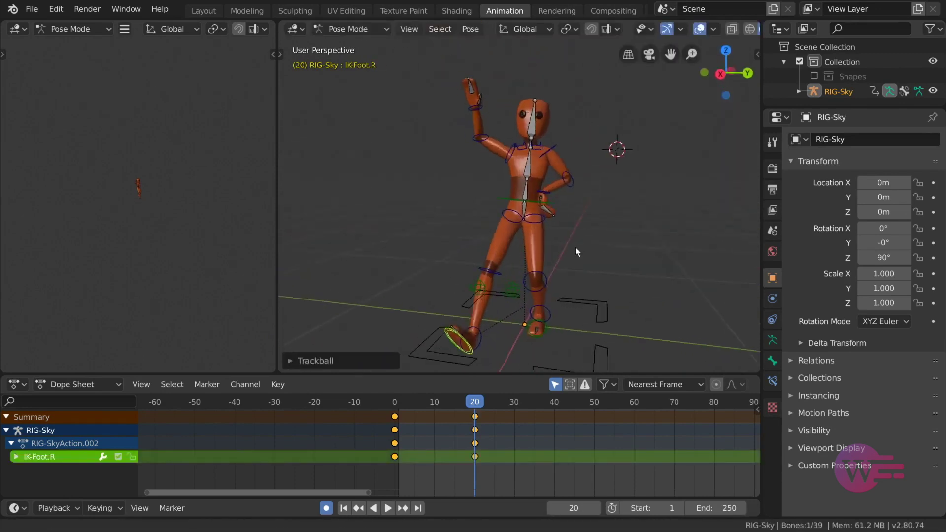
{"action": "key", "text": "g"}
{"action": "left_click", "coordinate": [568, 255]}
{"action": "right_click", "coordinate": [533, 120]}
{"action": "key", "text": "r"}
{"action": "key", "text": "r"}
{"action": "left_click", "coordinate": [544, 118]}
{"action": "key", "text": "r"}
{"action": "left_click", "coordinate": [555, 108]}
{"action": "scroll", "coordinate": [557, 108], "scroll_direction": "down", "scroll_amount": 1}
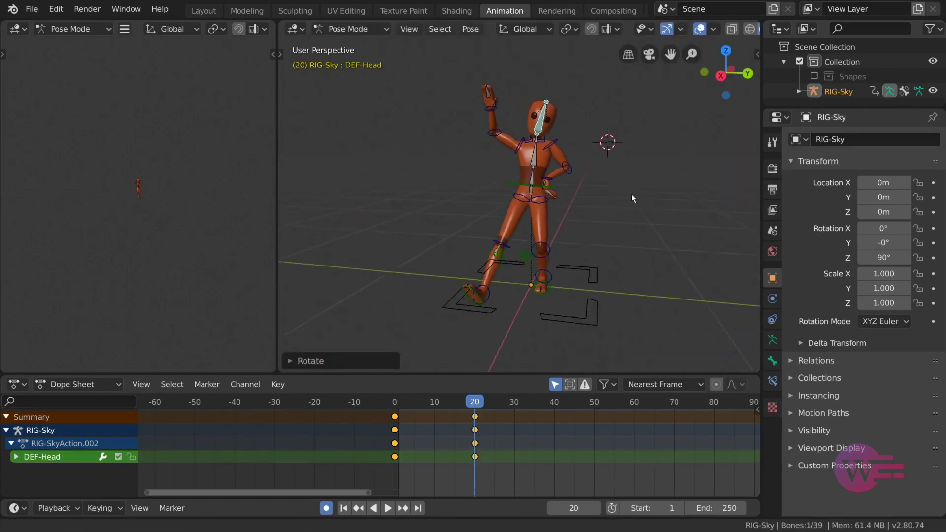
Select all bones and copy and paste the pose in place at frame 20 to key the whole rig
{"action": "key", "text": "a"}
{"action": "key", "text": "ctrl+c"}
{"action": "key", "text": "ctrl+v"}
Return to frame 0, hide the viewport overlays and play back the transition into the waving pose
{"action": "left_click_drag", "start_coordinate": [474, 403], "coordinate": [380, 364]}
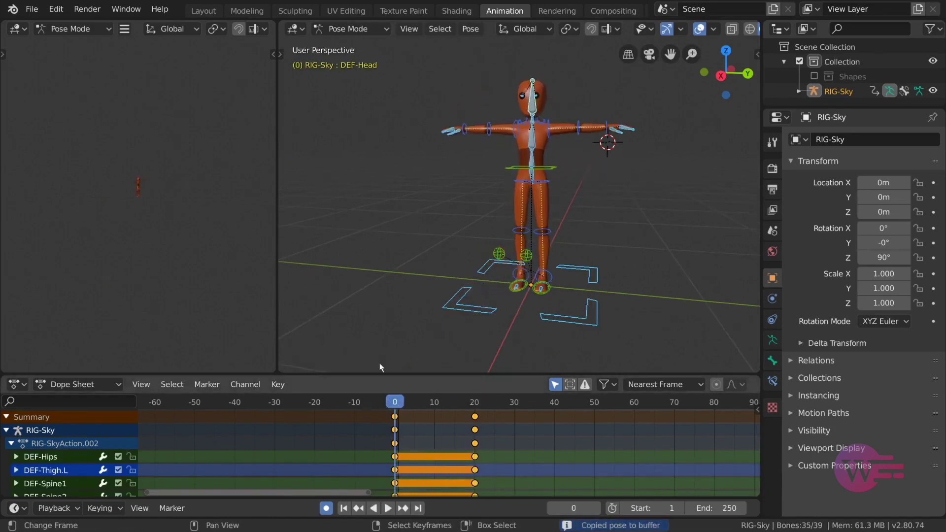
{"action": "left_click", "coordinate": [697, 31]}
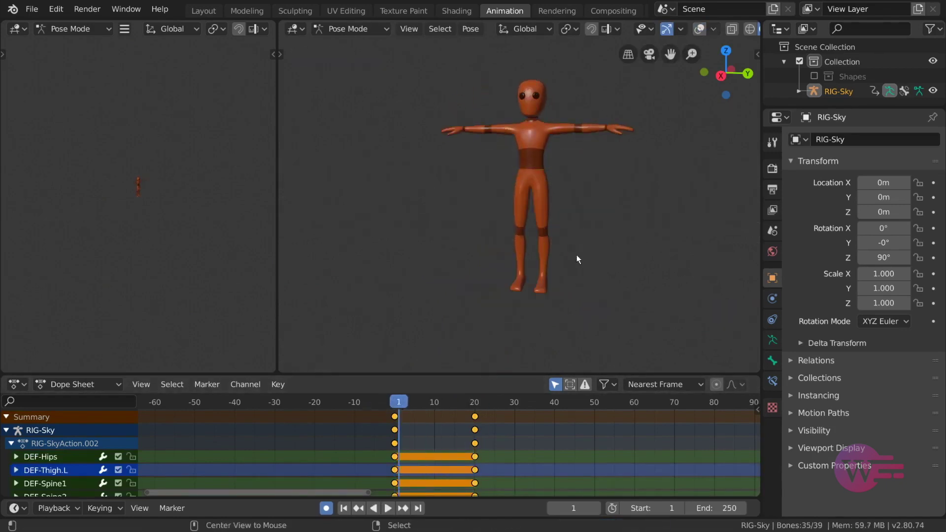
{"action": "key", "text": "space"}
{"action": "scroll", "coordinate": [698, 177], "scroll_direction": "down", "scroll_amount": 3, "text": "alt"}
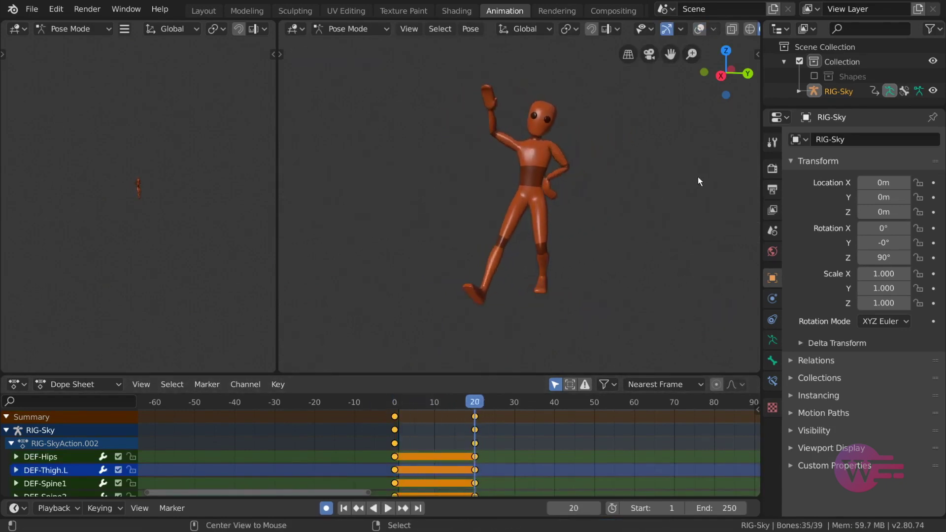
{"action": "scroll", "coordinate": [698, 177], "scroll_direction": "up", "scroll_amount": 20, "text": "alt"}
{"action": "key", "text": "space"}
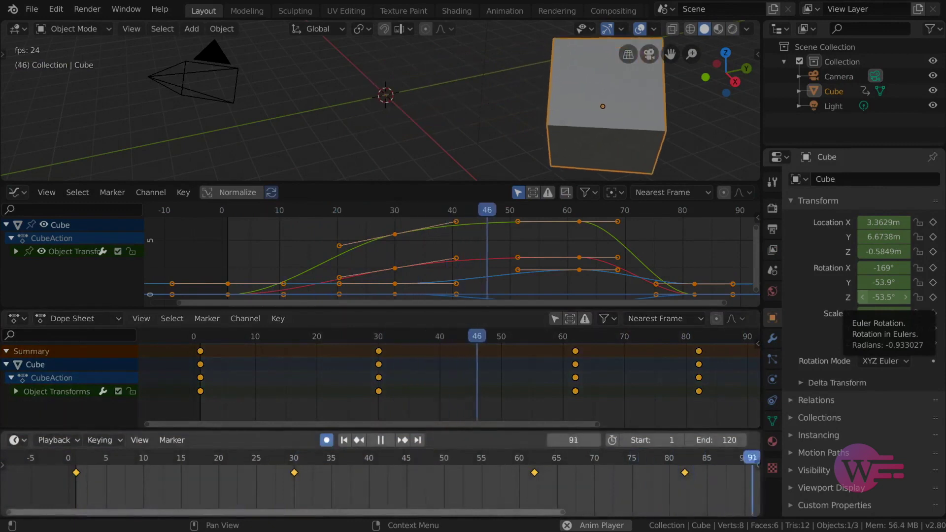
Try moving the Y location curve's keyframe from frame 30 to about frame 24 in the Graph Editor
{"action": "left_click", "coordinate": [576, 351]}
{"action": "mouse_move", "coordinate": [575, 351]}
{"action": "left_mouse_down"}
{"action": "mouse_move", "coordinate": [458, 352]}
{"action": "mouse_move", "coordinate": [575, 352]}
{"action": "left_mouse_up"}
{"action": "left_click_drag", "start_coordinate": [396, 235], "coordinate": [359, 239]}
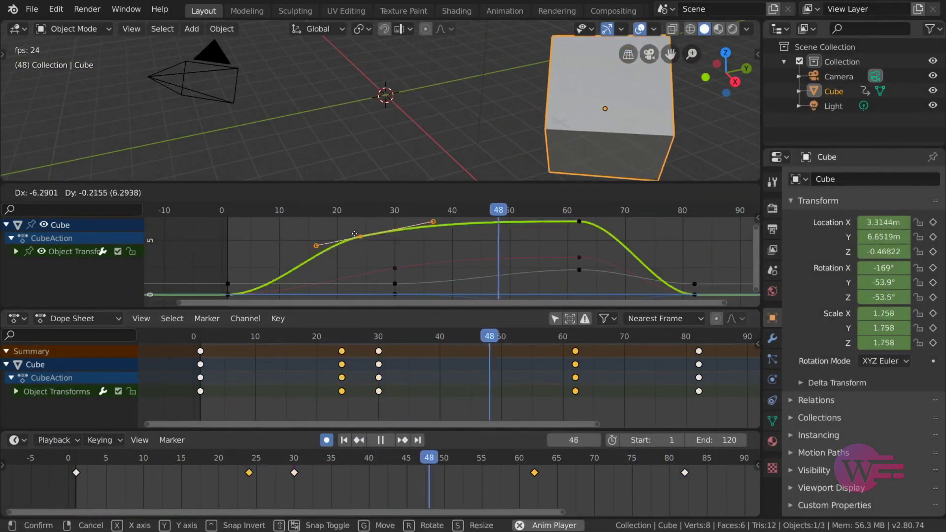
{"action": "right_click", "coordinate": [359, 239]}
Select all of the cube's keyframes in the Dope Sheet and try scaling and moving them in time
{"action": "mouse_move", "coordinate": [295, 473]}
{"action": "left_mouse_down"}
{"action": "mouse_move", "coordinate": [219, 476]}
{"action": "mouse_move", "coordinate": [295, 474]}
{"action": "left_mouse_up"}
{"action": "key", "text": "a"}
{"action": "key", "text": "s"}
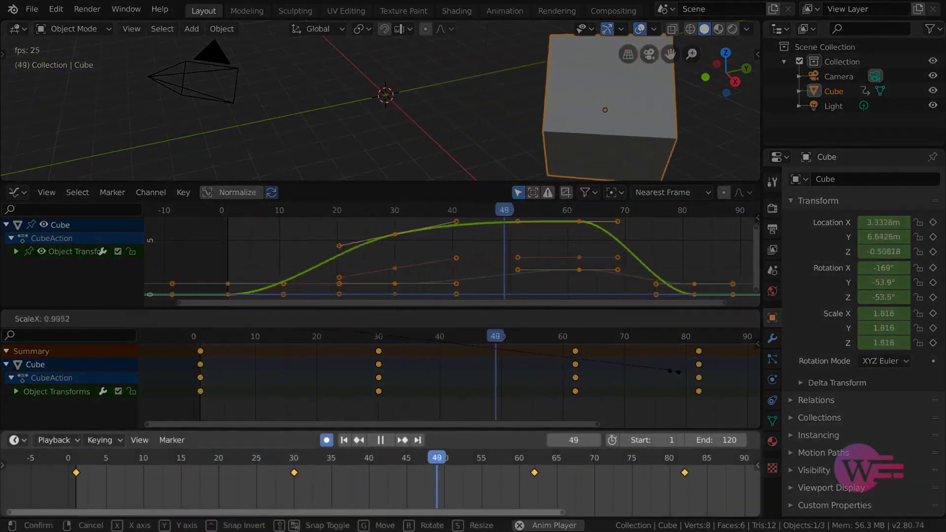
{"action": "key", "text": "Escape"}
{"action": "key", "text": "g"}
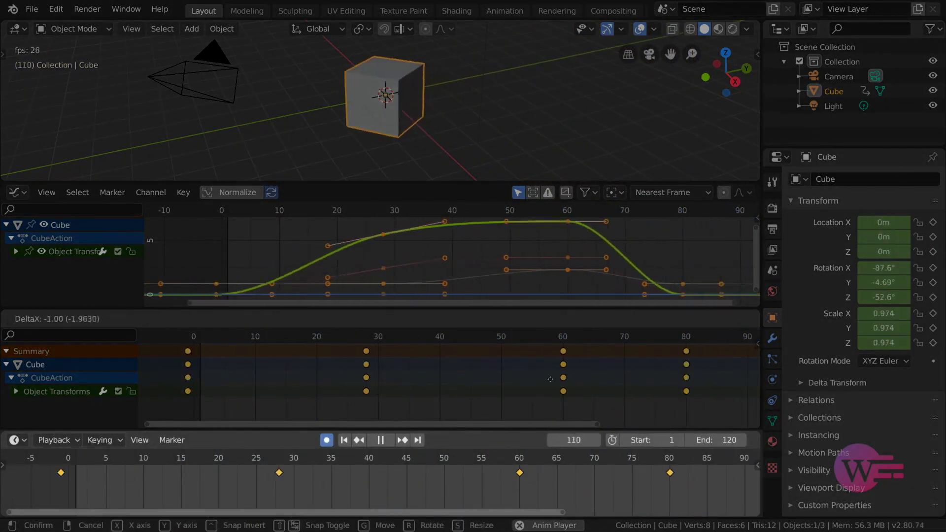
{"action": "key", "text": "Escape"}
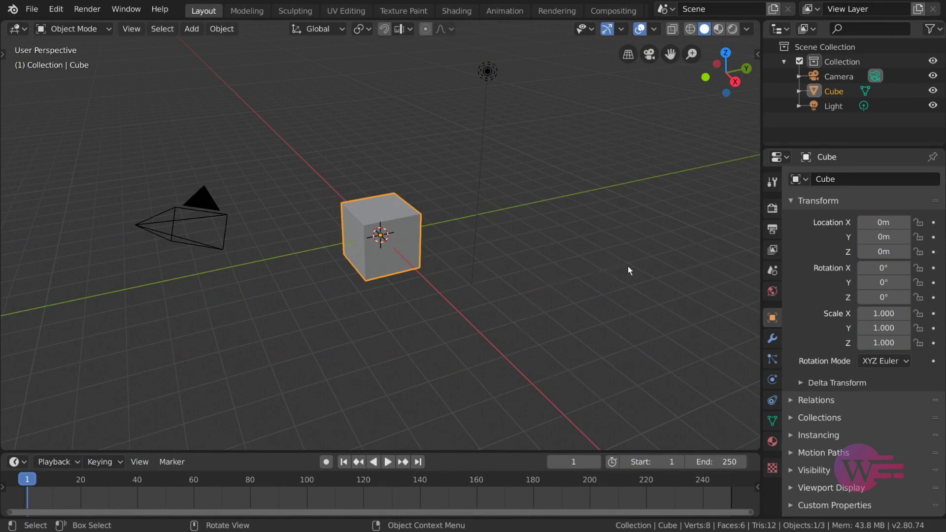
{"action": "right_click", "coordinate": [542, 252]}
{"action": "mouse_move", "coordinate": [542, 252]}
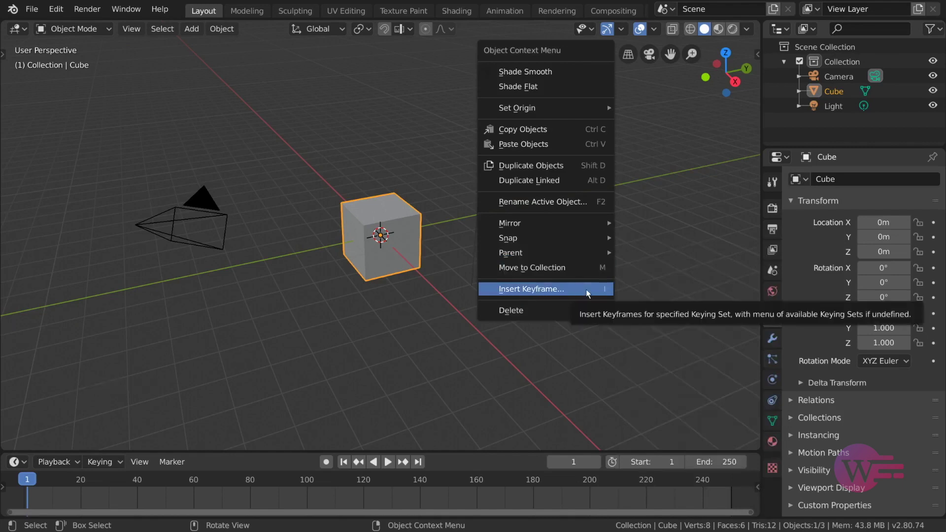
{"action": "right_click", "coordinate": [876, 367]}
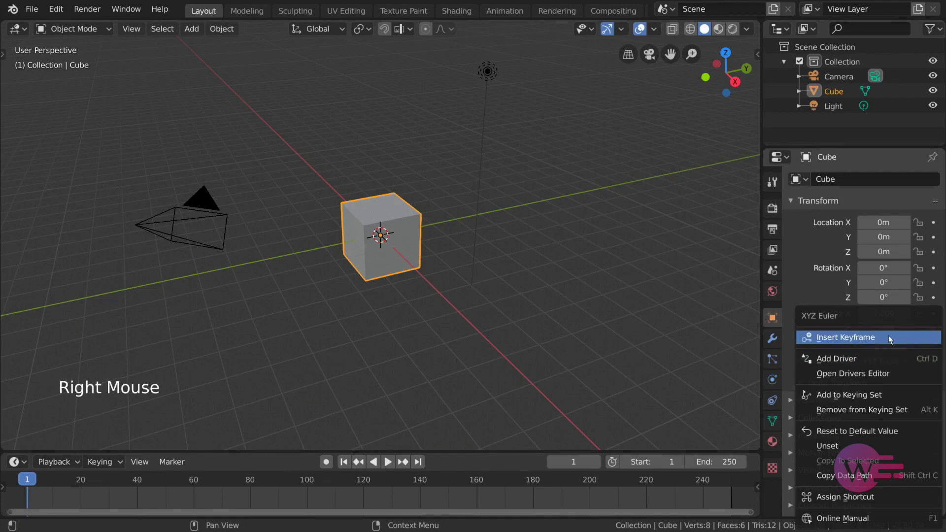
{"action": "right_click", "coordinate": [842, 185]}
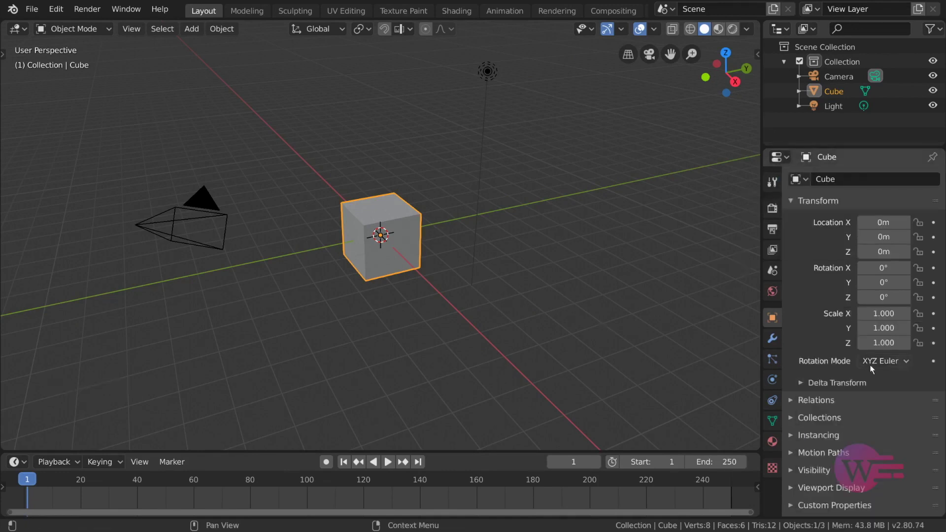
Insert a keyframe on the cube's Rotation Mode property at frame 1 and check the available rotation modes
{"action": "right_click", "coordinate": [887, 365]}
{"action": "left_click", "coordinate": [893, 338]}
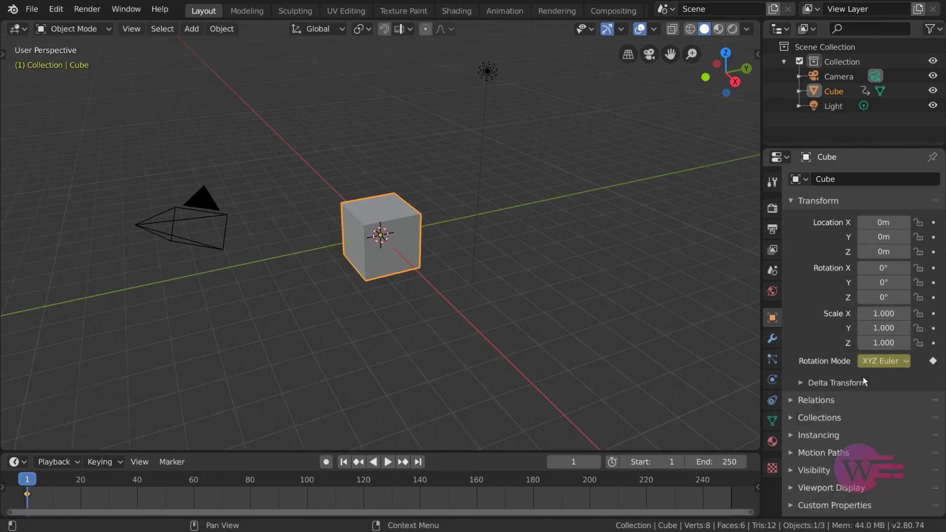
{"action": "left_click", "coordinate": [904, 365]}
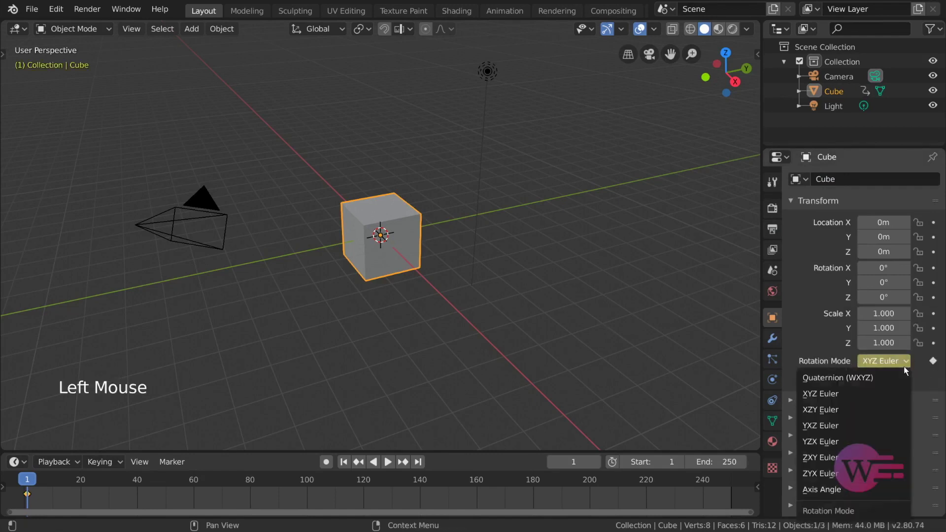
{"action": "left_click", "coordinate": [904, 364]}
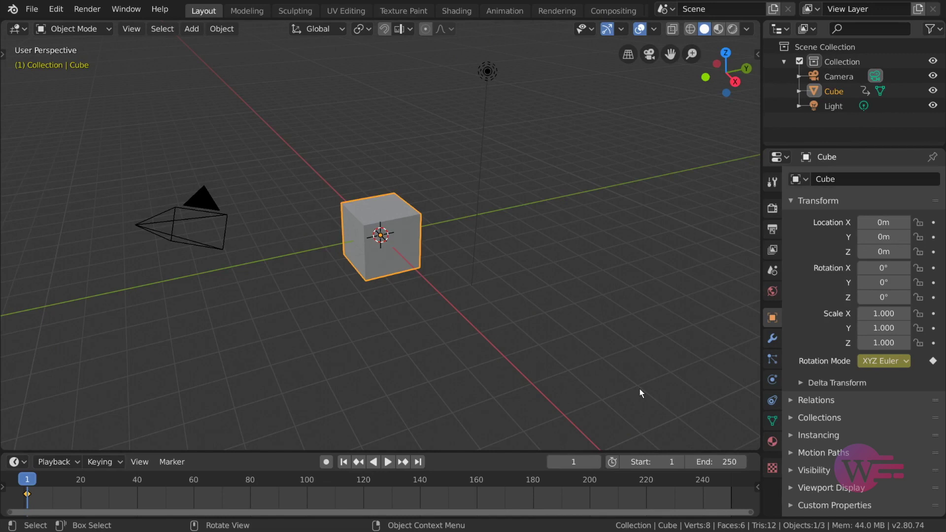
Insert LocRotScale keyframes on the cube at frame 1
{"action": "right_click", "coordinate": [421, 264]}
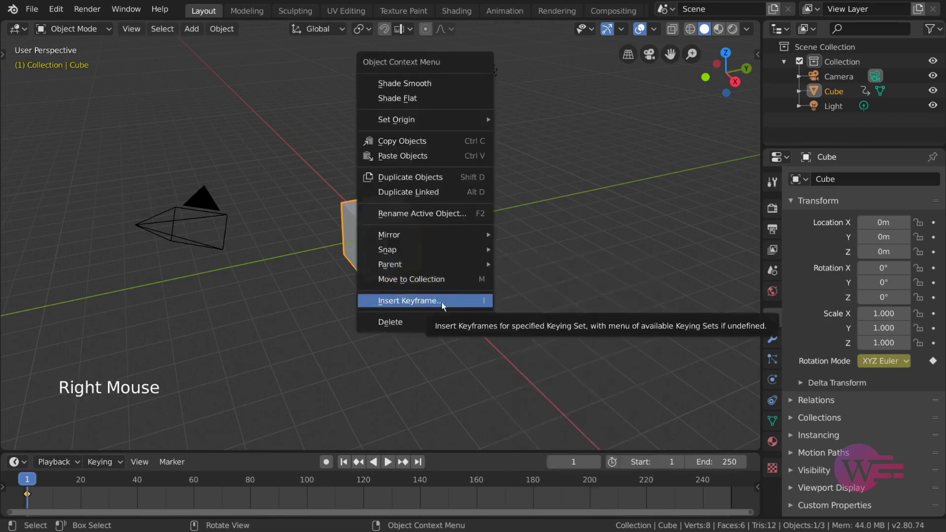
{"action": "left_click", "coordinate": [444, 303]}
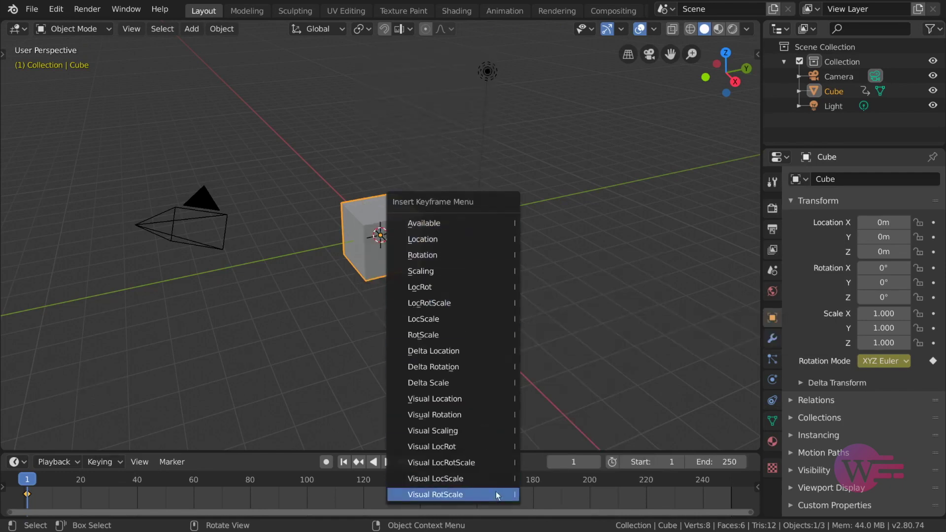
{"action": "left_click", "coordinate": [485, 309]}
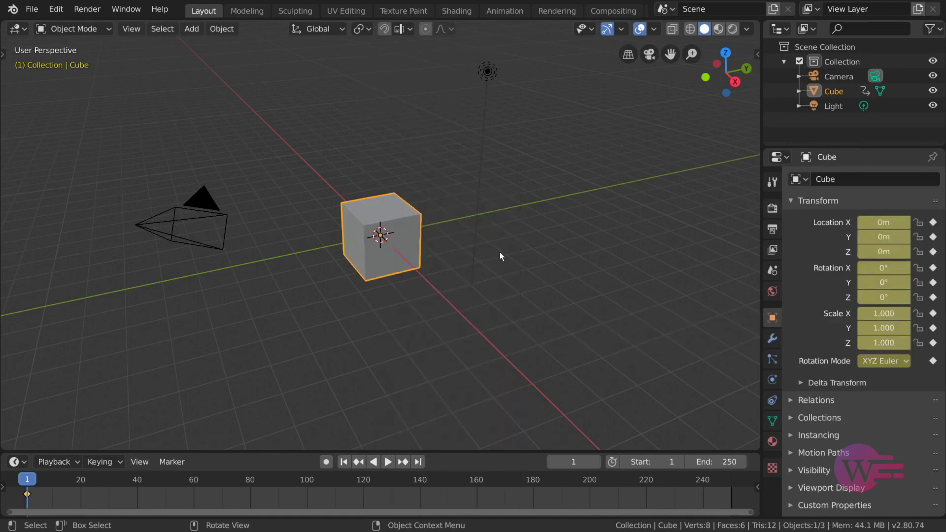
{"action": "left_click", "coordinate": [410, 241]}
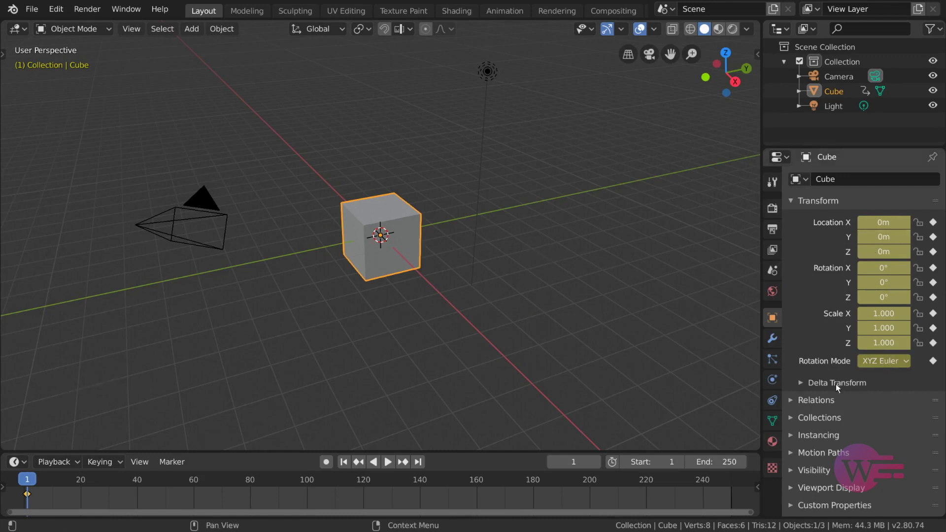
{"action": "key", "text": "i"}
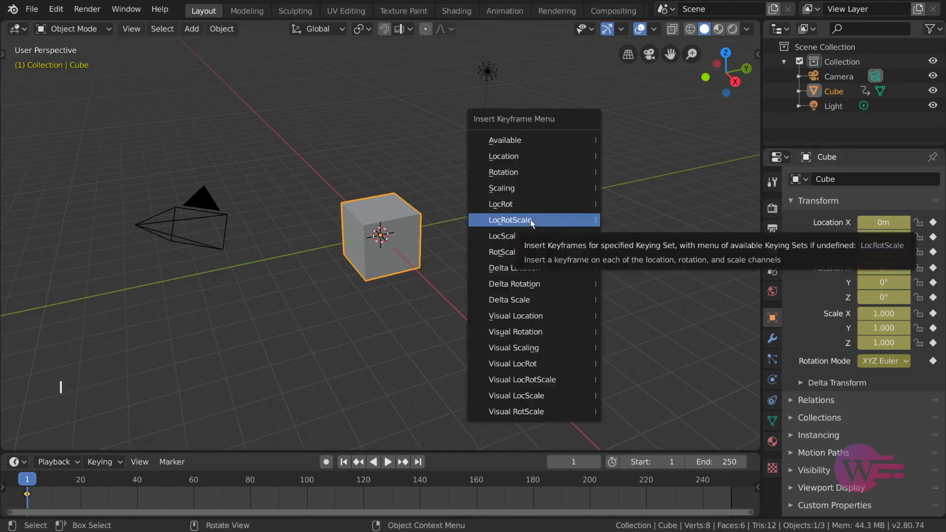
{"action": "left_click", "coordinate": [563, 221]}
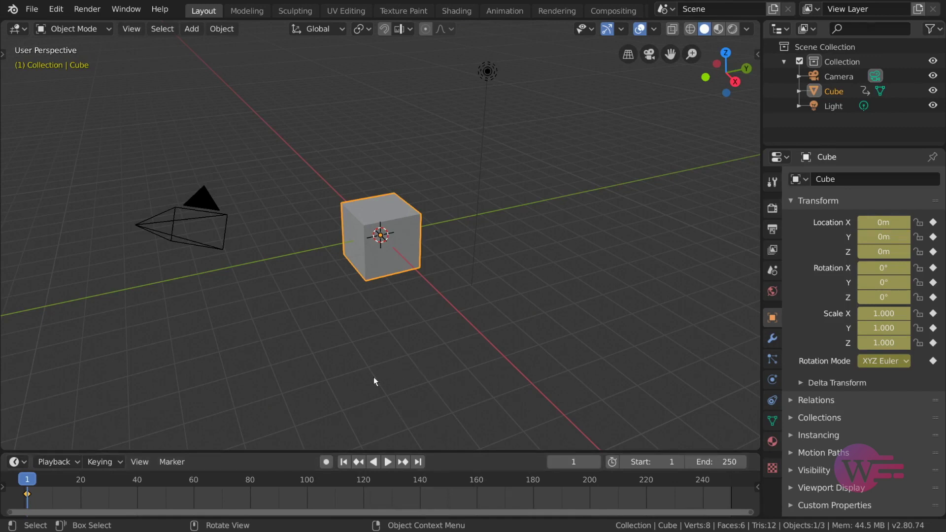
Delete the cube and add a Monkey mesh in its place
{"action": "key", "text": "Delete"}
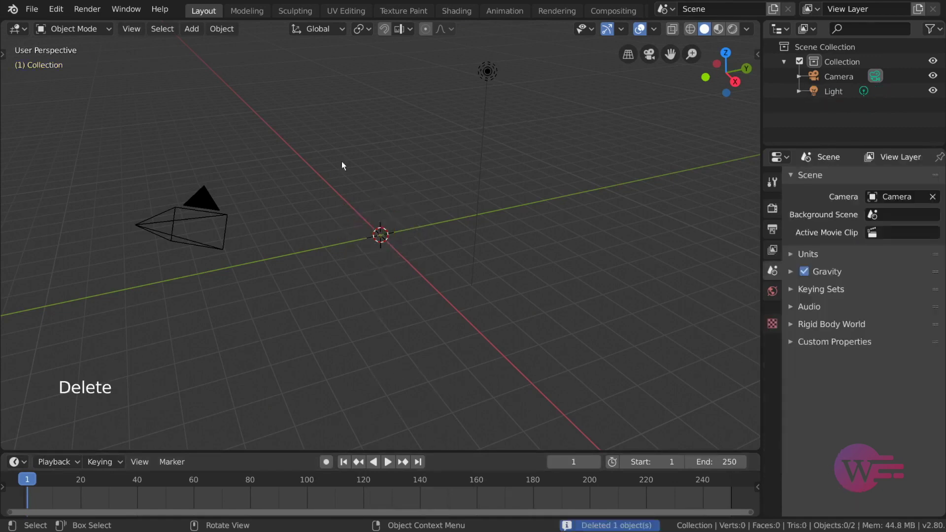
{"action": "left_click", "coordinate": [191, 28]}
{"action": "mouse_move", "coordinate": [207, 44]}
{"action": "left_click", "coordinate": [341, 186]}
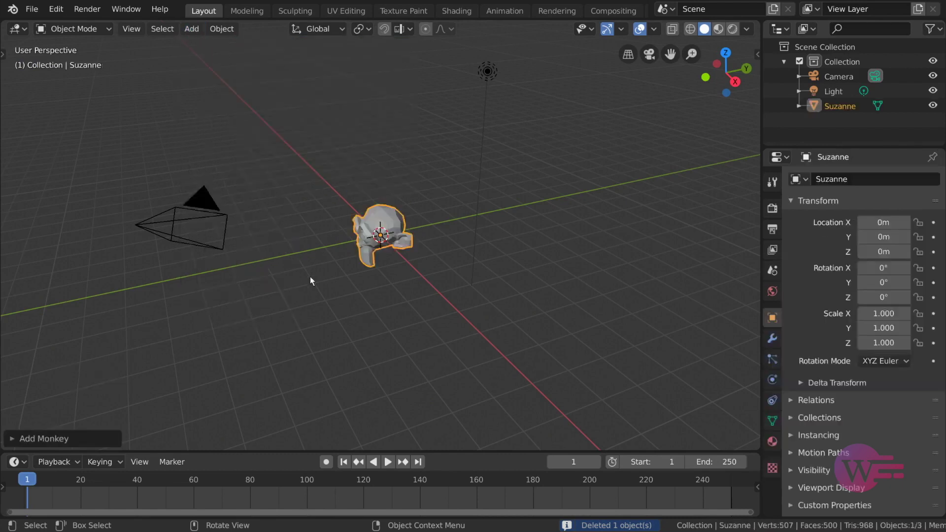
Turn on auto keying and rotate the monkey with trackball rotation at frame 1, to about -25°, -2° and 36°
{"action": "left_click", "coordinate": [325, 466]}
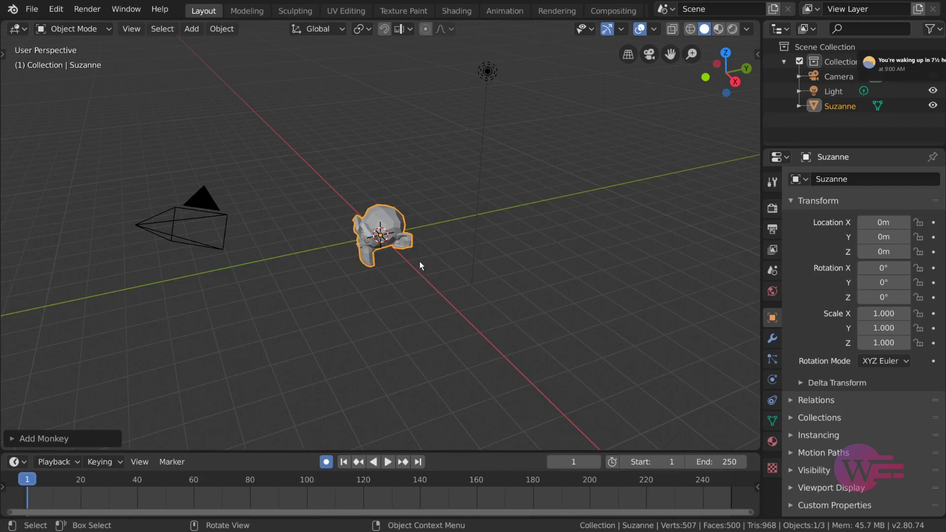
{"action": "key", "text": "r"}
{"action": "key", "text": "r"}
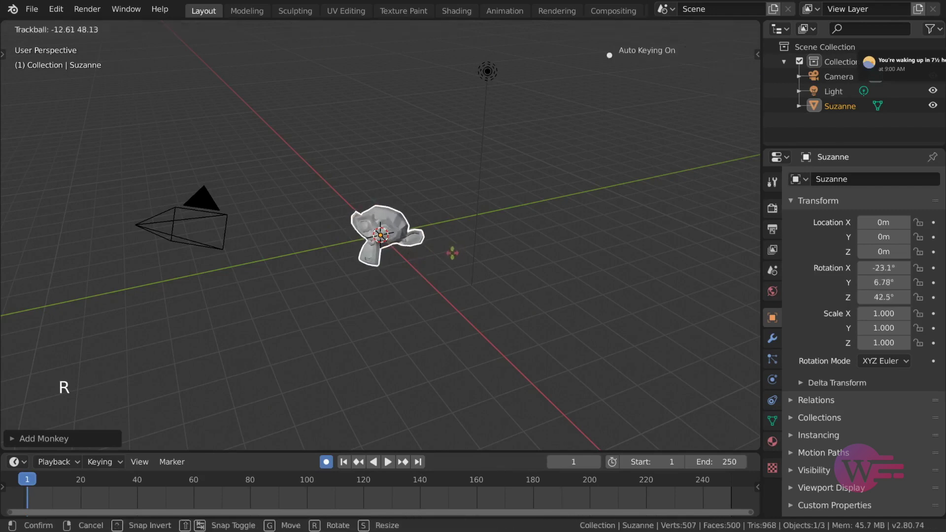
{"action": "left_click", "coordinate": [447, 253]}
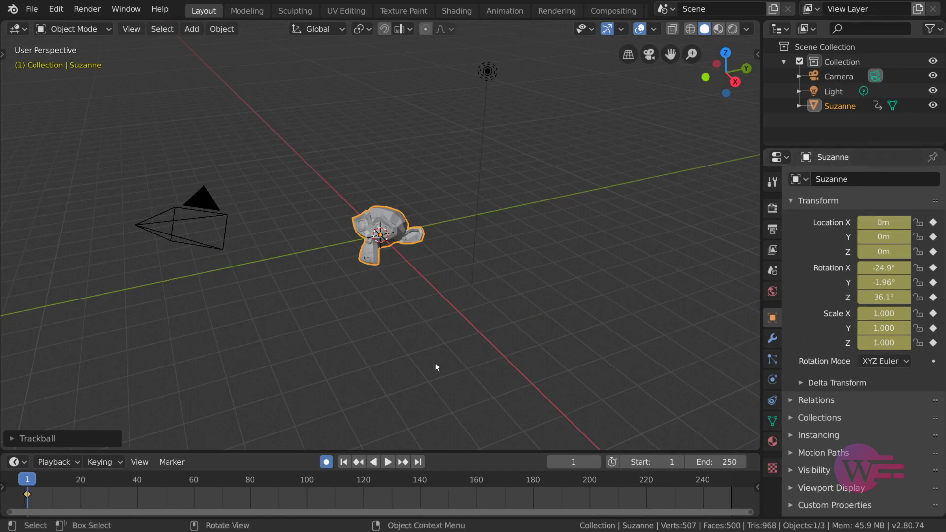
Move and rotate the monkey freely at frame 1, to rotation about -28°, -6°, 64° and location about 0.16, 0.53, 0.14 m
{"action": "key", "text": "g"}
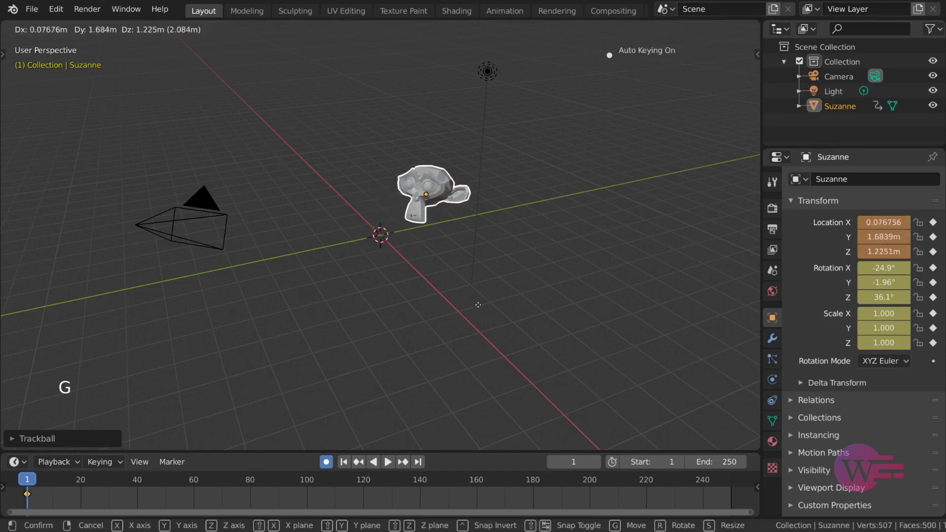
{"action": "key", "text": "r"}
{"action": "left_click", "coordinate": [477, 266]}
{"action": "key", "text": "g"}
{"action": "key", "text": "r"}
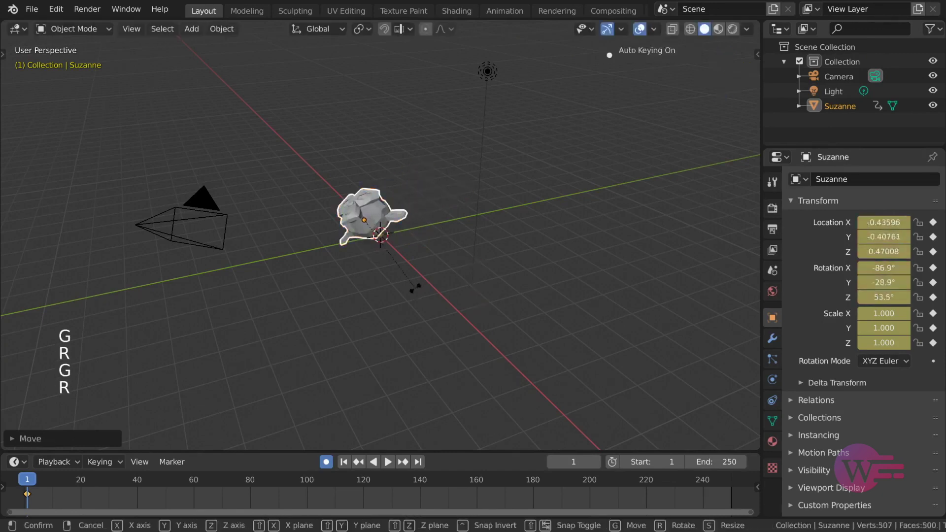
{"action": "left_click", "coordinate": [437, 332]}
{"action": "key", "text": "g"}
{"action": "left_click", "coordinate": [469, 343]}
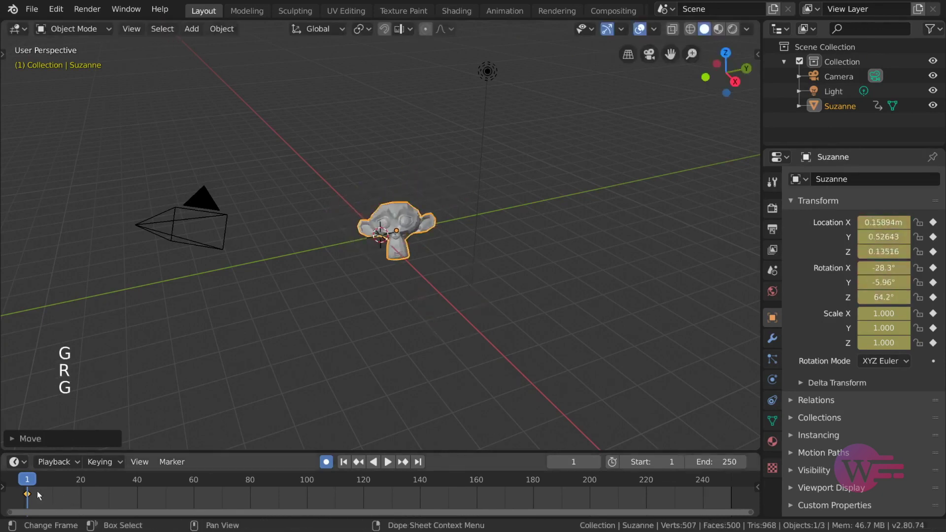
Move the monkey away from the origin at frame 1, to about X -1.8, Y -1.7, Z 1.9 m
{"action": "key", "text": "g"}
{"action": "left_click", "coordinate": [634, 266]}
{"action": "key", "text": "g"}
{"action": "left_click", "coordinate": [415, 271]}
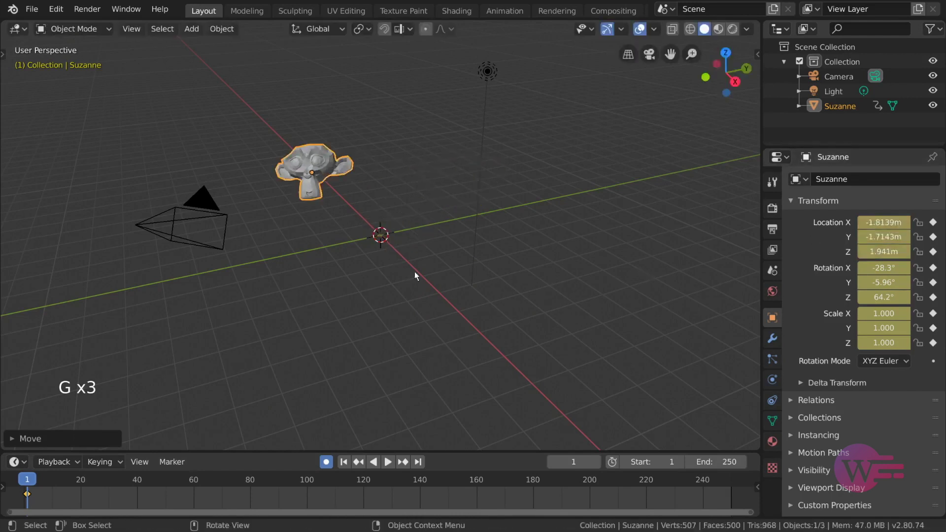
Clear the monkey's location and rotate it at frame 1 to about X -27°, Y -5.5°, Z 41°
{"action": "key", "text": "alt+g"}
{"action": "key", "text": "r"}
{"action": "key", "text": "r"}
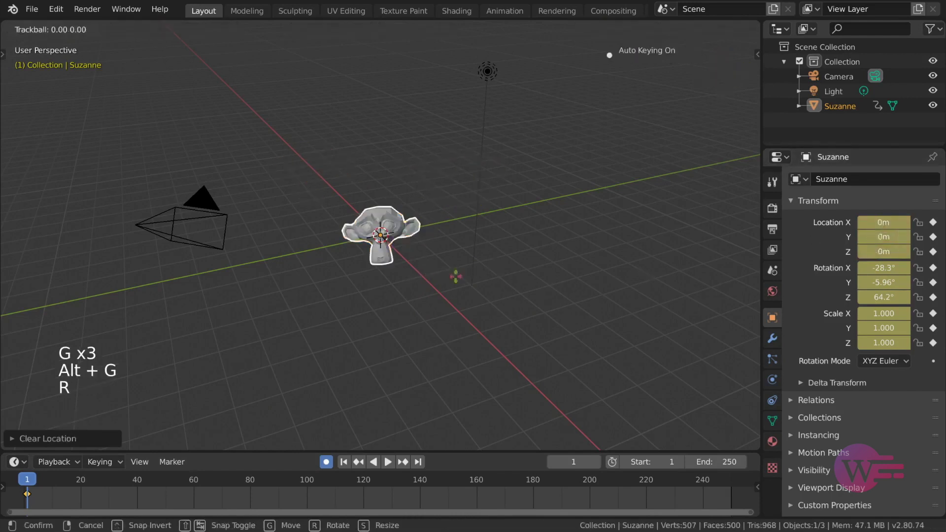
{"action": "left_click", "coordinate": [430, 285]}
{"action": "key", "text": "r"}
{"action": "left_click", "coordinate": [466, 277]}
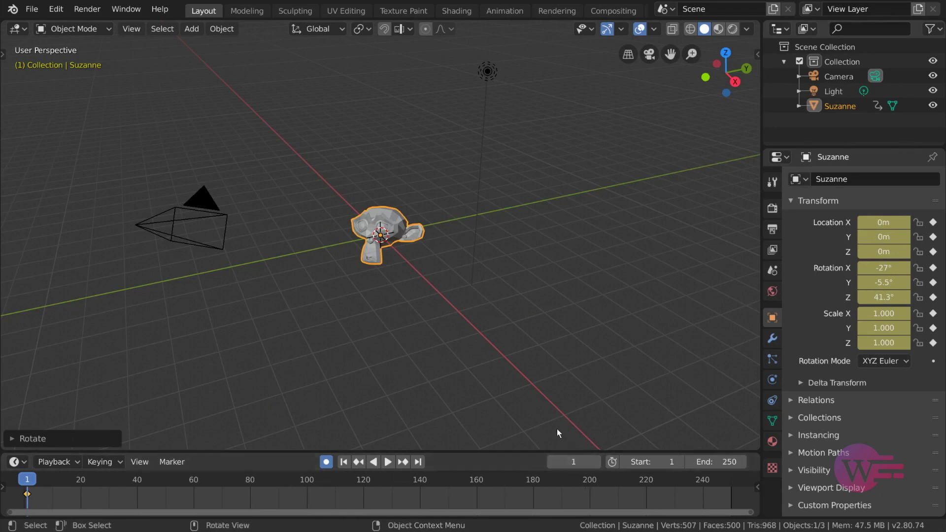
Scrub the timeline to frame 77, and roll the current frame back and forth to frame 57
{"action": "left_click_drag", "start_coordinate": [583, 462], "coordinate": [621, 462]}
{"action": "left_click_drag", "start_coordinate": [124, 474], "coordinate": [242, 474]}
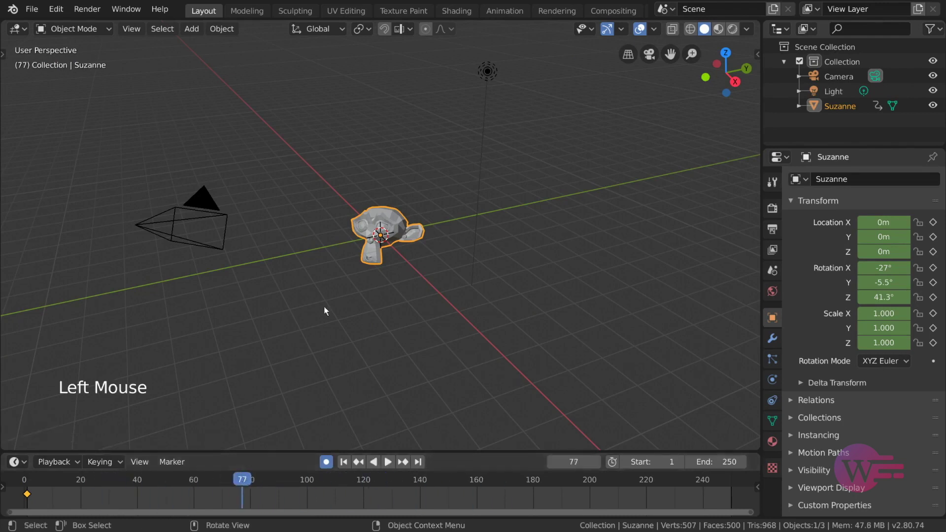
{"action": "scroll", "coordinate": [353, 296], "scroll_direction": "down", "scroll_amount": 11, "text": "alt"}
{"action": "scroll", "coordinate": [353, 297], "scroll_direction": "up", "scroll_amount": 20, "text": "alt"}
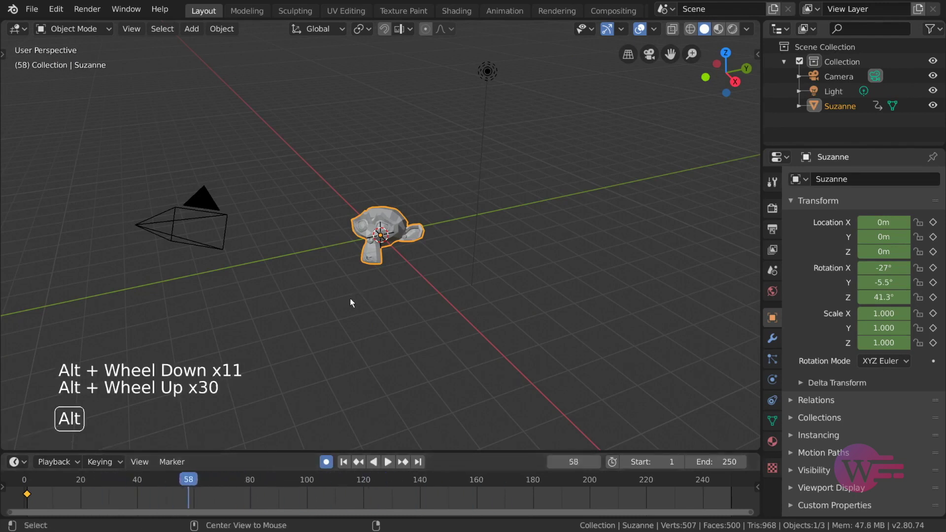
{"action": "scroll", "coordinate": [351, 297], "scroll_direction": "down", "scroll_amount": 8, "text": "alt"}
{"action": "scroll", "coordinate": [349, 296], "scroll_direction": "up", "scroll_amount": 9, "text": "alt"}
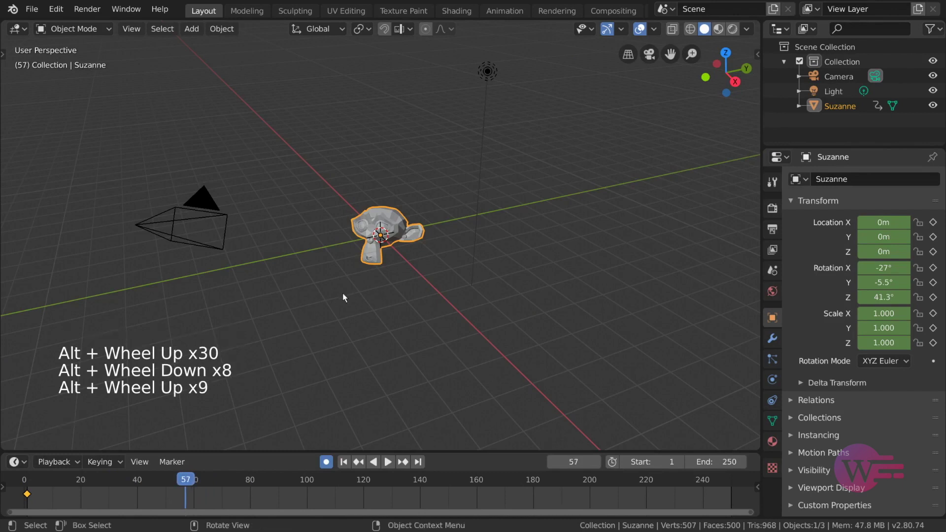
Step the current frame backward and forward one frame at a time, ending at frame 56
{"action": "key", "text": "Left"}
{"action": "key", "text": "Left"}
{"action": "key", "text": "Left"}
{"action": "key", "text": "Left"}
{"action": "key", "text": "Left"}
{"action": "key", "text": "Left"}
{"action": "key", "text": "Left"}
{"action": "key", "text": "Right"}
{"action": "key", "text": "Right"}
{"action": "key", "text": "Right"}
{"action": "key", "text": "Right"}
{"action": "key", "text": "Right"}
{"action": "key", "text": "Right"}
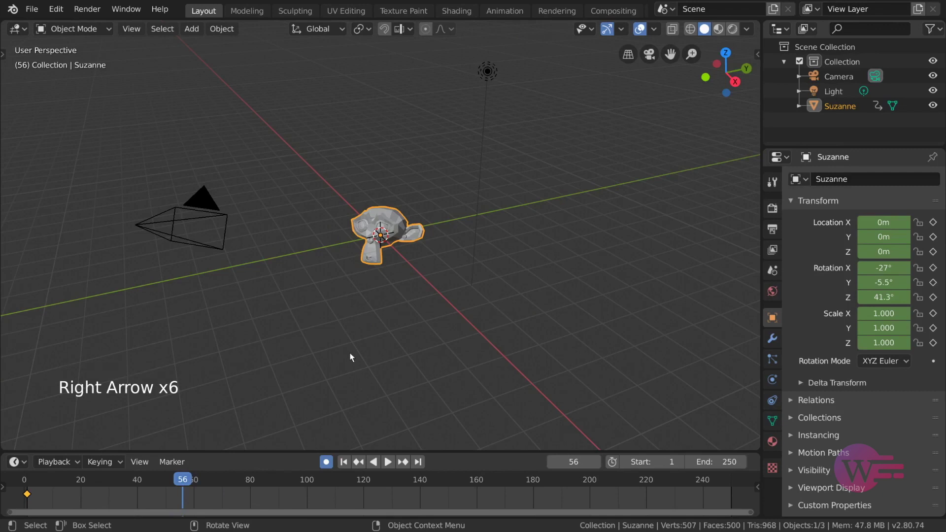
Set the current frame to 20 and move the monkey to about X 2.2, Y 5.4, Z 0.3 m to key it
{"action": "left_click", "coordinate": [574, 462]}
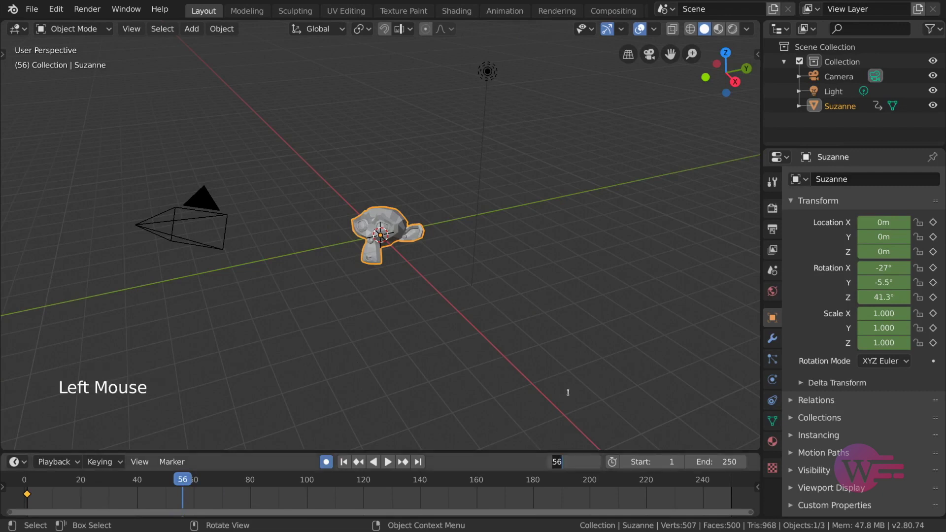
{"action": "type", "text": "20"}
{"action": "key", "text": "Return"}
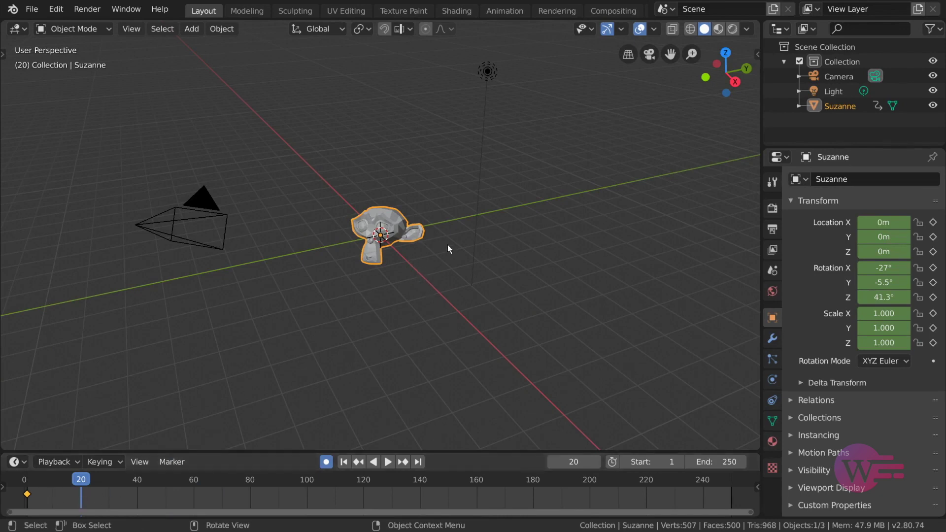
{"action": "key", "text": "g"}
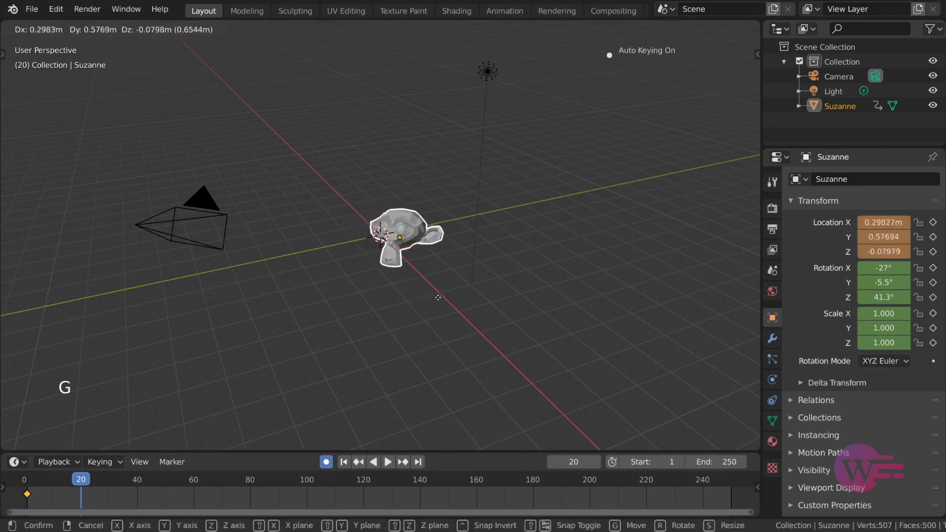
{"action": "left_click", "coordinate": [587, 283]}
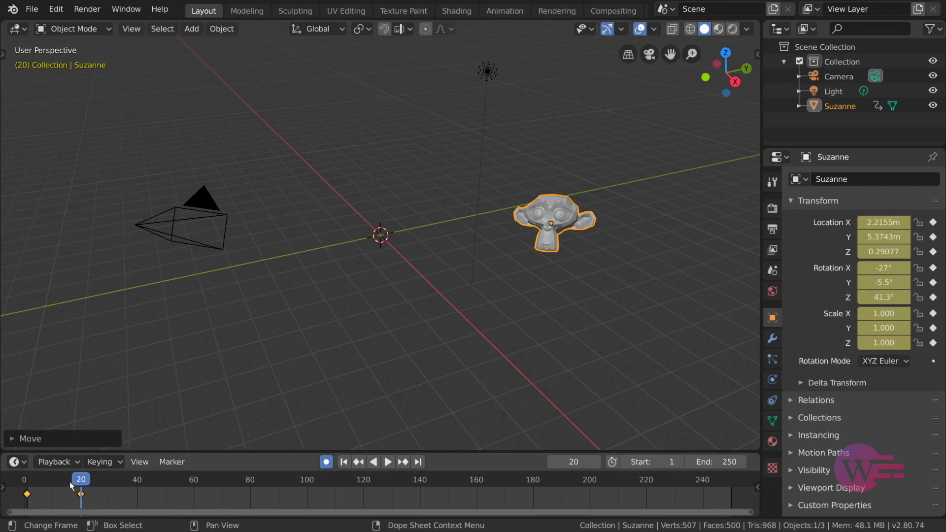
Return the current frame to the start of the timeline and play the monkey's animation from there several times
{"action": "left_click_drag", "start_coordinate": [83, 483], "coordinate": [17, 484]}
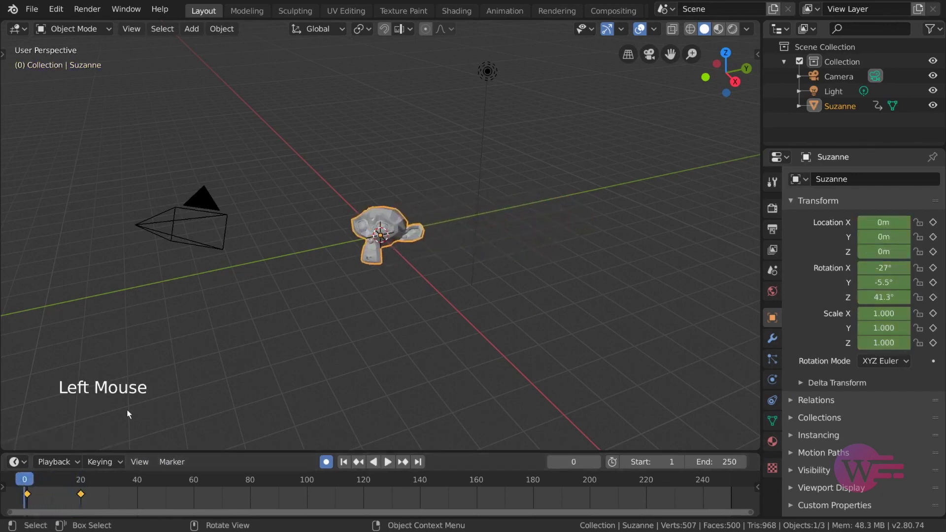
{"action": "left_click", "coordinate": [389, 462]}
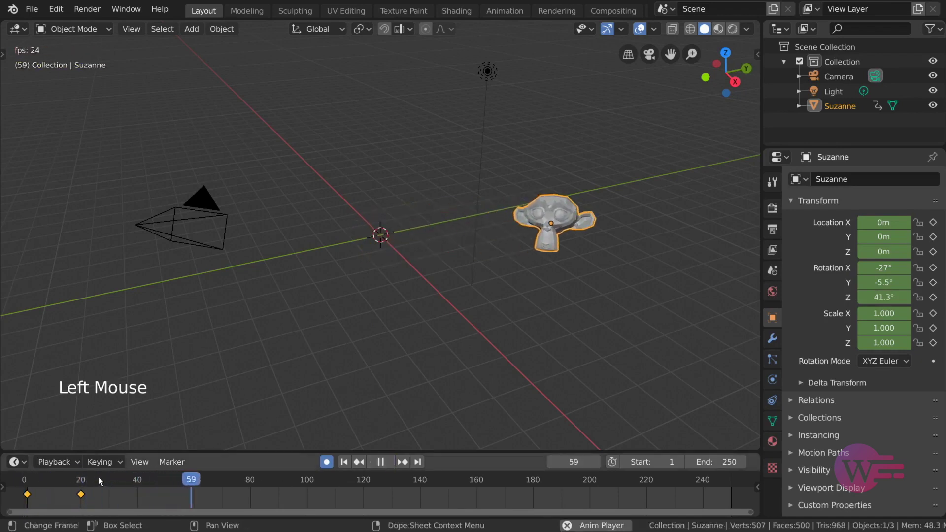
{"action": "key", "text": "space"}
{"action": "left_click", "coordinate": [28, 482]}
{"action": "key", "text": "space"}
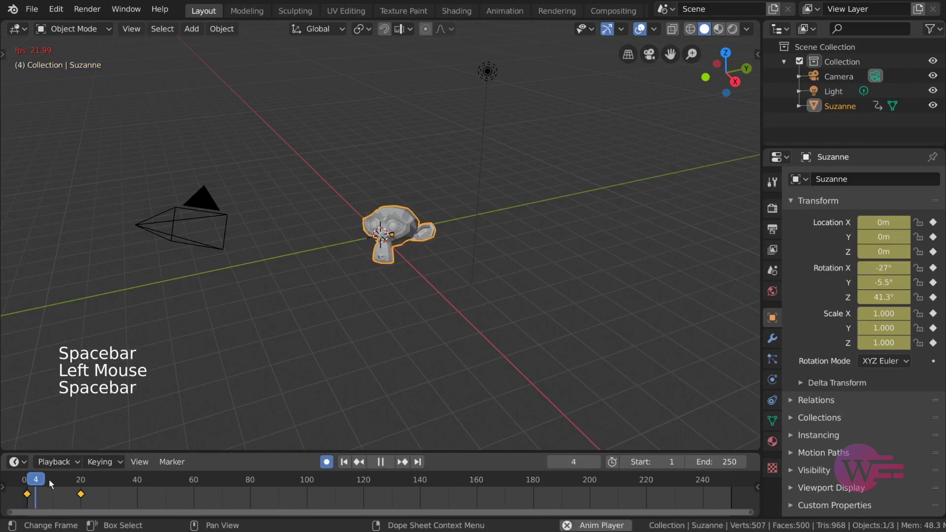
{"action": "key", "text": "space"}
{"action": "left_click", "coordinate": [26, 481]}
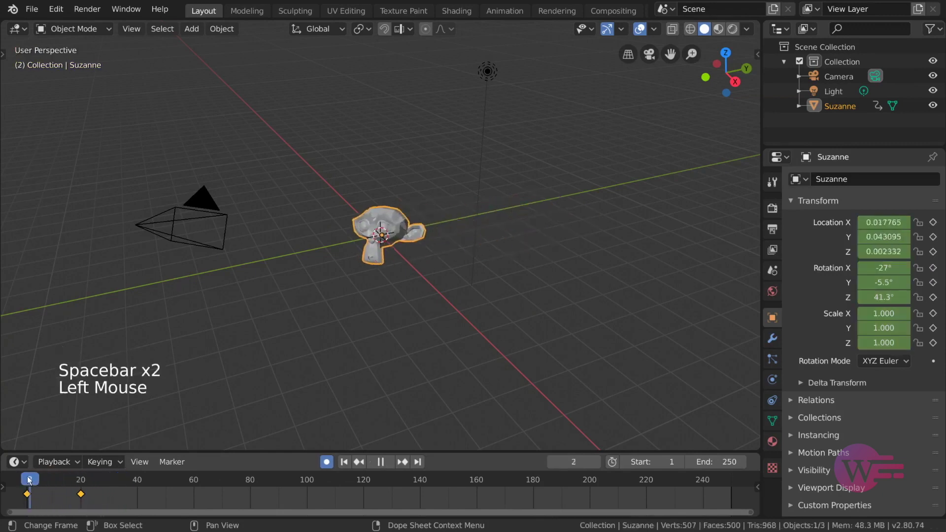
{"action": "key", "text": "space"}
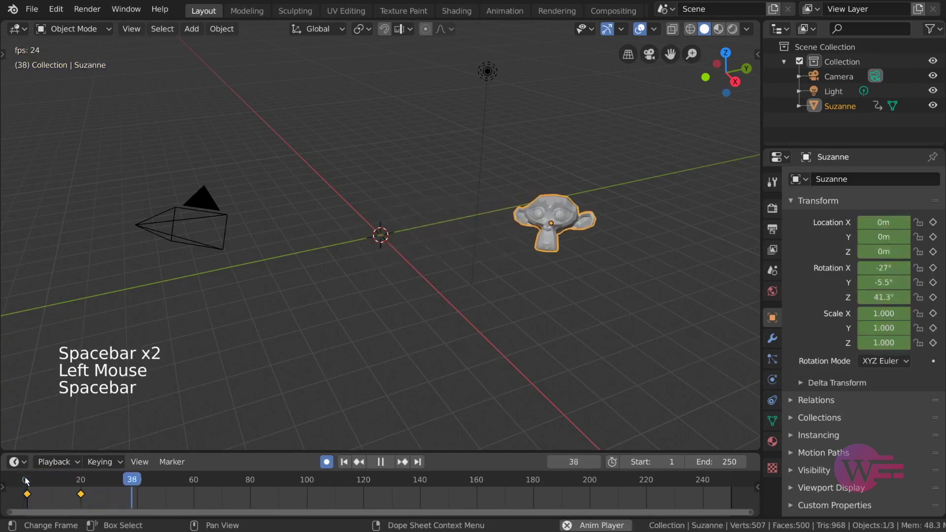
{"action": "key", "text": "space"}
{"action": "left_click", "coordinate": [25, 481]}
{"action": "key", "text": "space"}
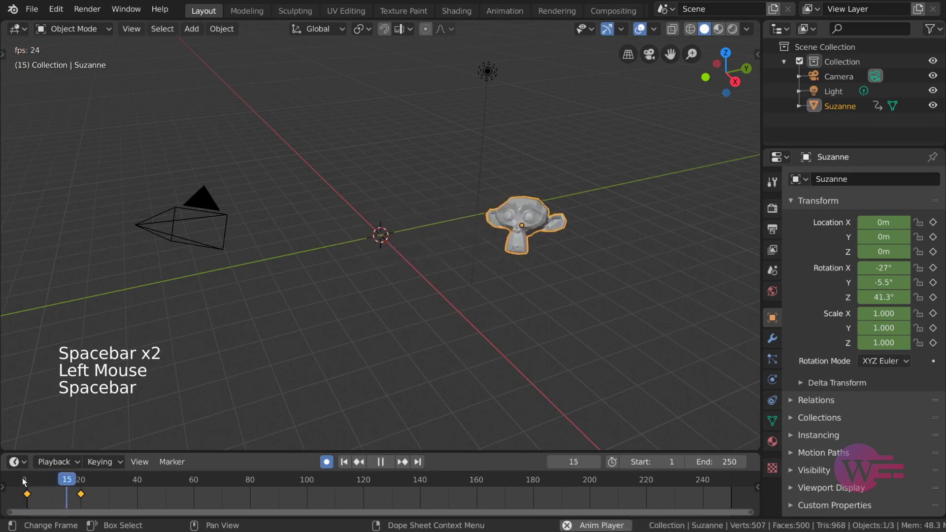
During playback, jump the current frame back to the start repeatedly and scrub it backward over the two keyframes
{"action": "left_click", "coordinate": [24, 481]}
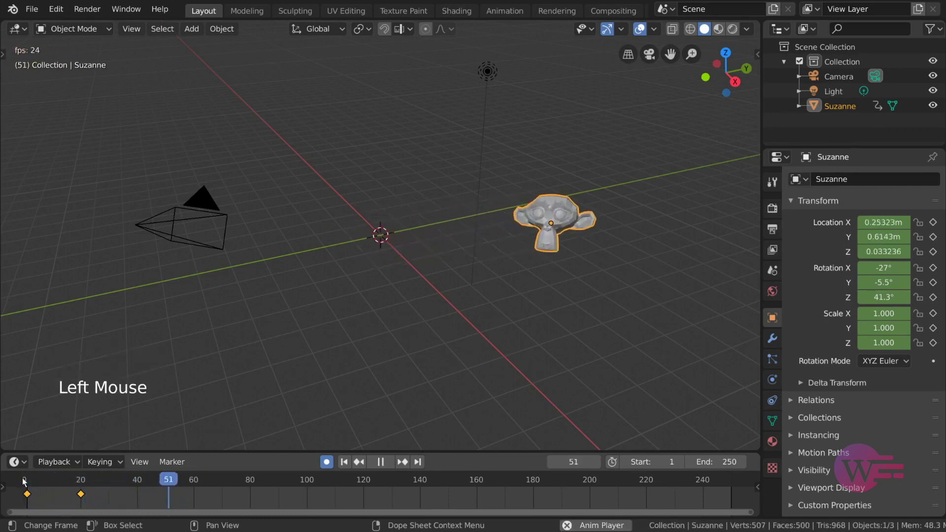
{"action": "left_click", "coordinate": [25, 481]}
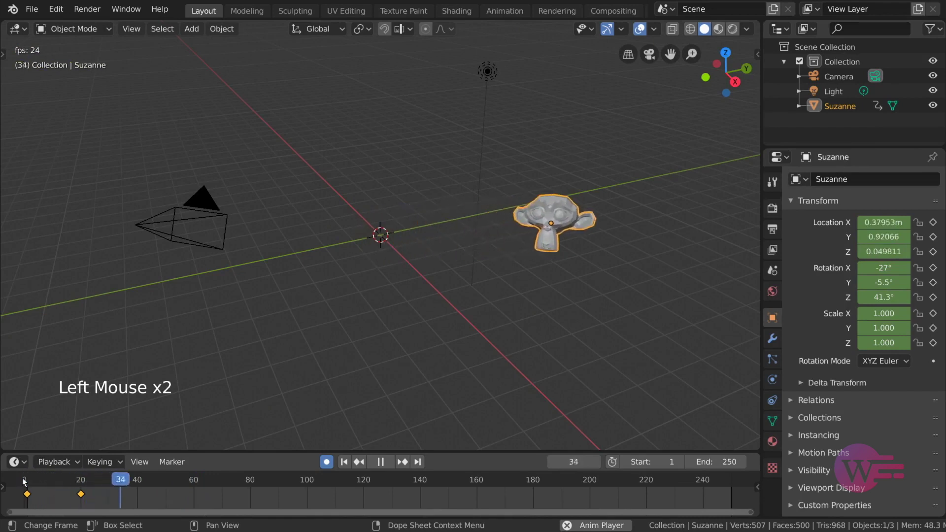
{"action": "left_click", "coordinate": [202, 481]}
{"action": "left_click_drag", "start_coordinate": [202, 481], "coordinate": [27, 481]}
{"action": "left_click_drag", "start_coordinate": [101, 481], "coordinate": [38, 480]}
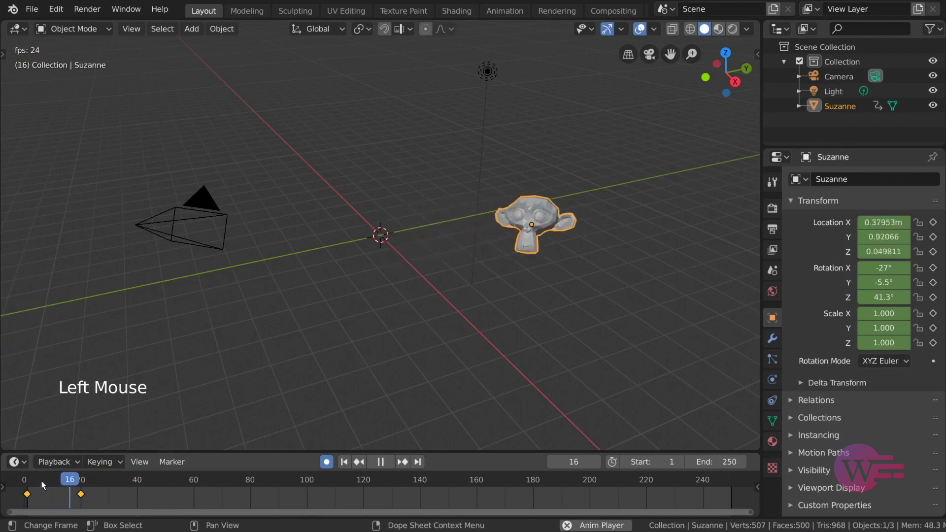
Restart playback from the first keyframe twice more, and stop the animation after the second keyframe
{"action": "key", "text": "space"}
{"action": "left_click", "coordinate": [30, 484]}
{"action": "key", "text": "space"}
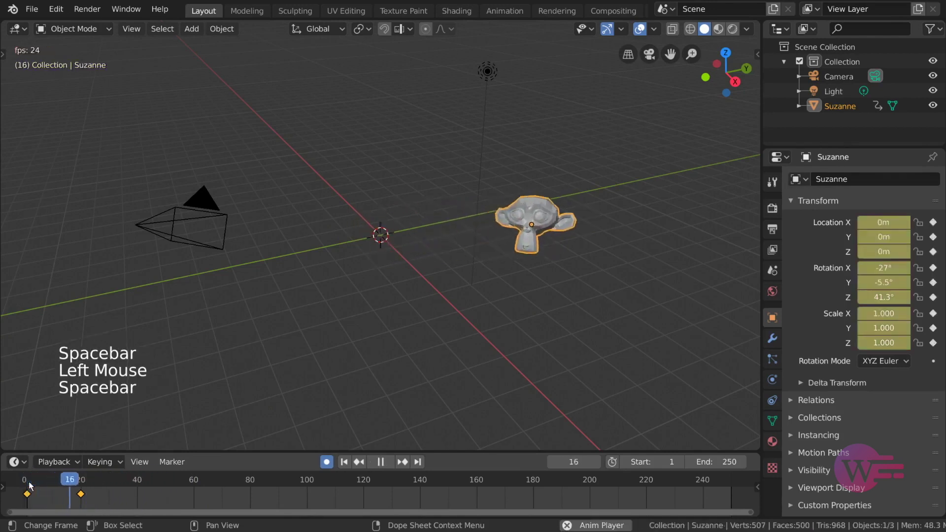
{"action": "key", "text": "space"}
{"action": "left_click", "coordinate": [28, 486]}
{"action": "key", "text": "space"}
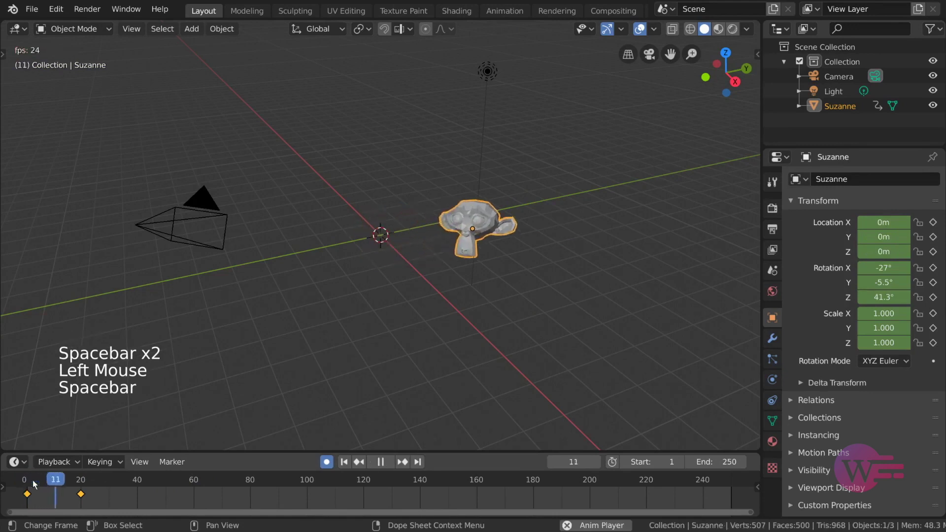
{"action": "key", "text": "space"}
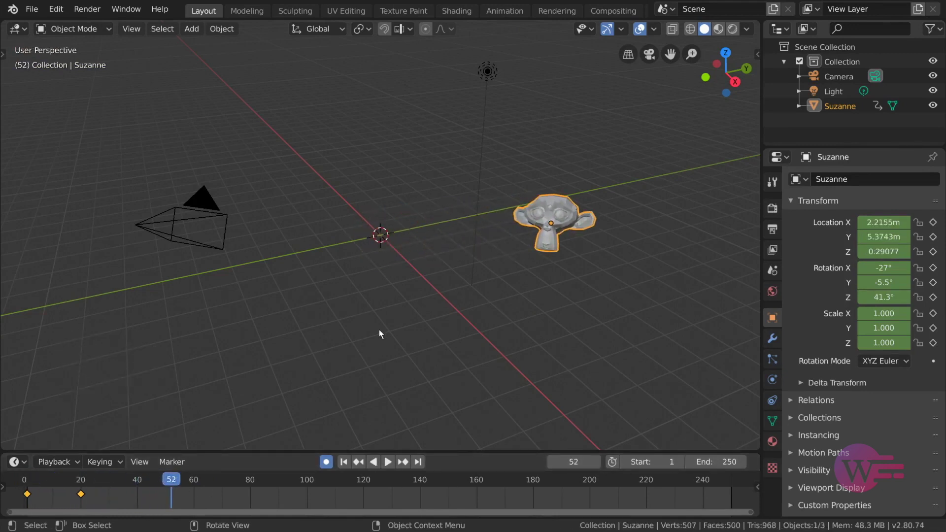
Scrub to frame 17, delete the keyframe at frame 20 from the timeline, and undo the deletion
{"action": "left_click_drag", "start_coordinate": [84, 484], "coordinate": [27, 485]}
{"action": "left_click", "coordinate": [81, 493]}
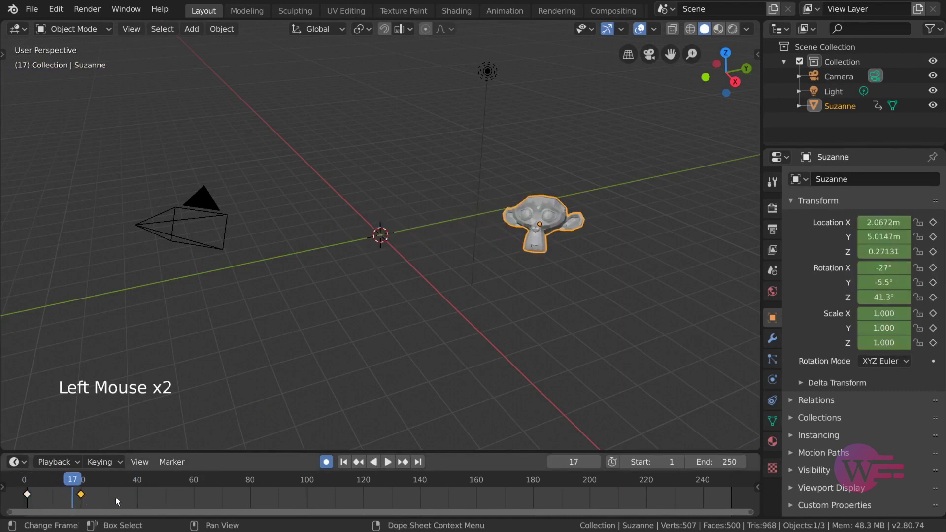
{"action": "key", "text": "Delete"}
{"action": "left_click", "coordinate": [111, 483]}
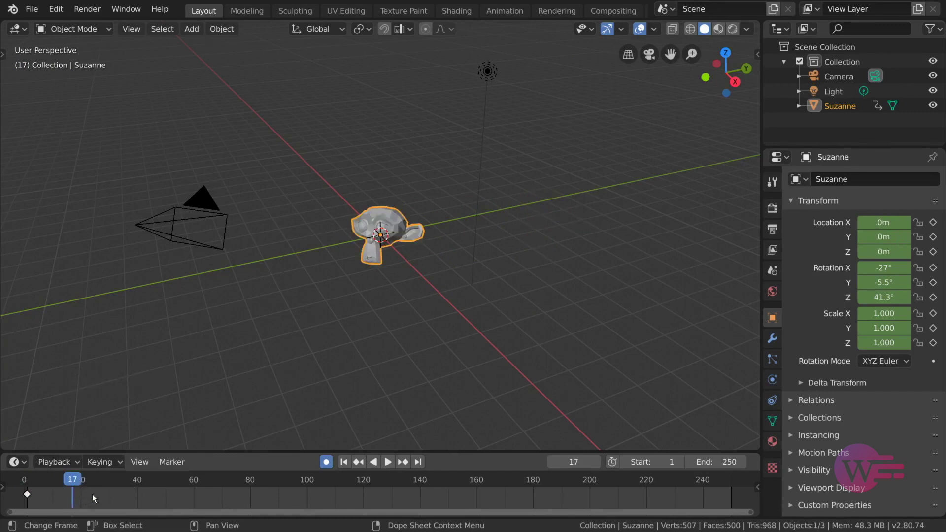
{"action": "key", "text": "ctrl+z"}
At frame 20, delete the monkey's rotation keyframes and undo the deletion
{"action": "left_click", "coordinate": [85, 483]}
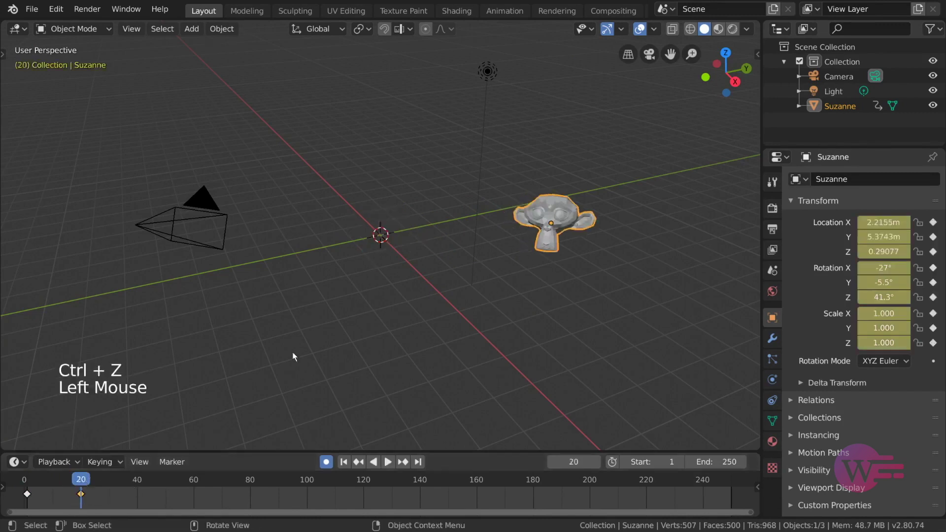
{"action": "right_click", "coordinate": [883, 269]}
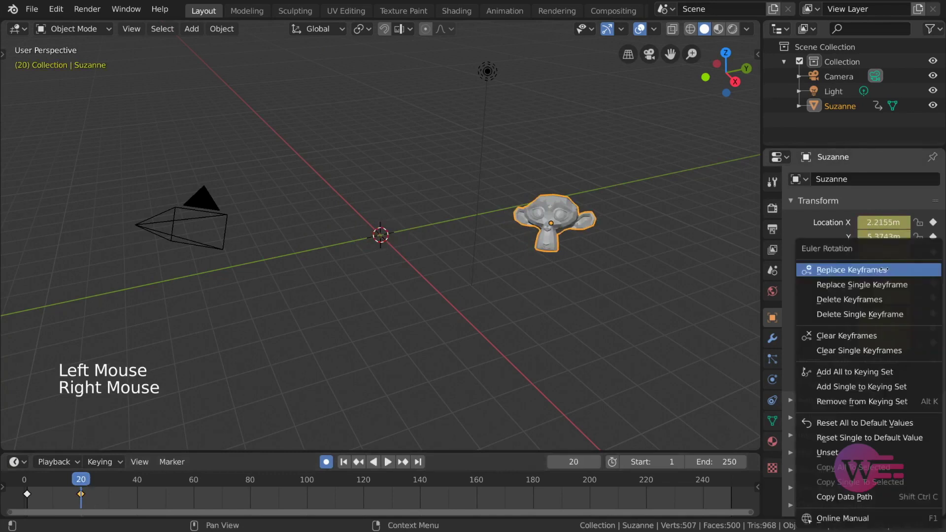
{"action": "left_click", "coordinate": [894, 299]}
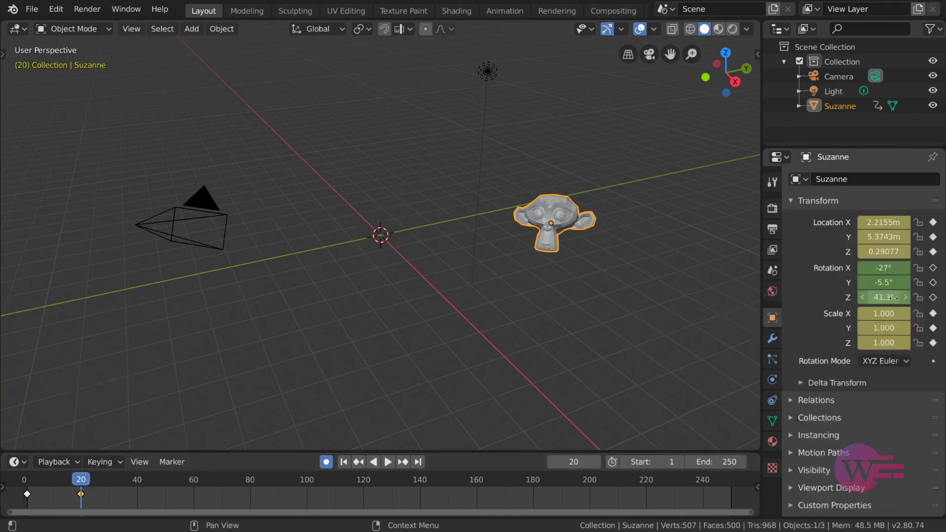
{"action": "key", "text": "ctrl+z"}
Clear all keyframes from the monkey's rotation channels and undo the clearing
{"action": "right_click", "coordinate": [883, 269]}
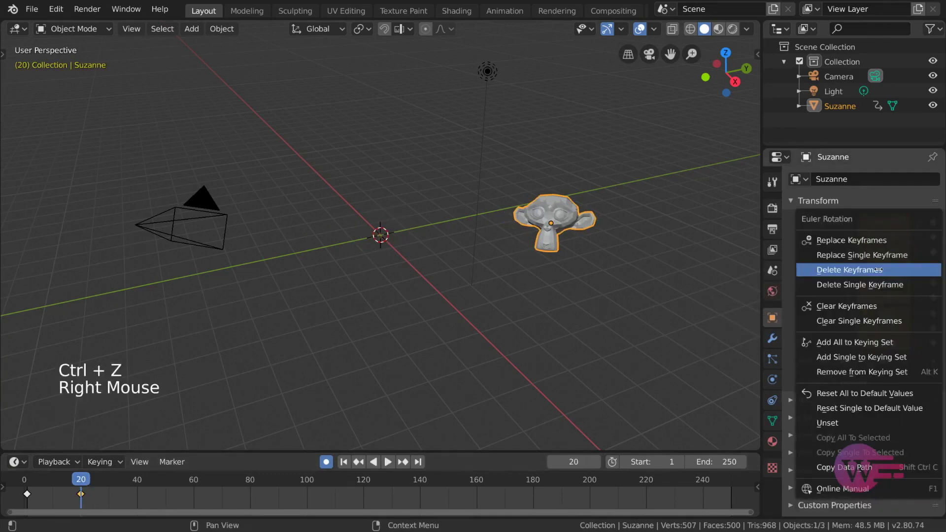
{"action": "left_click", "coordinate": [890, 306]}
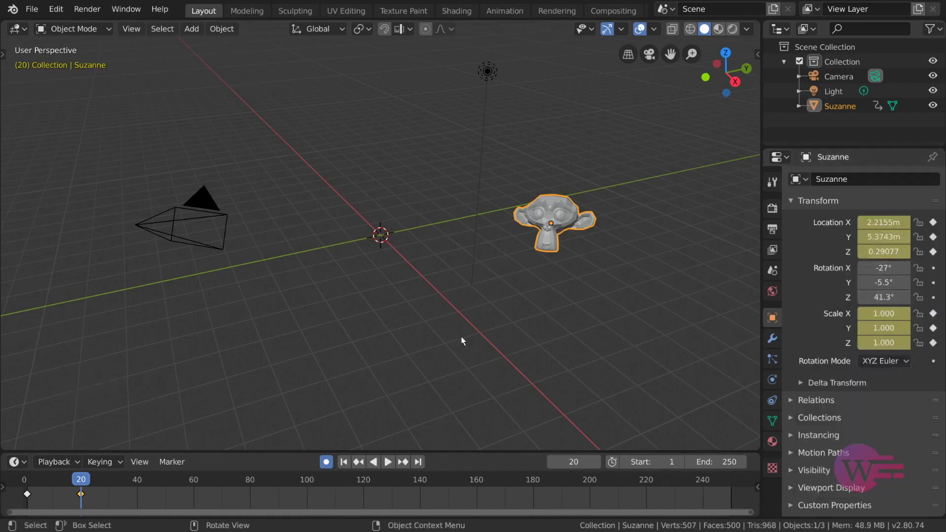
{"action": "key", "text": "ctrl+z"}
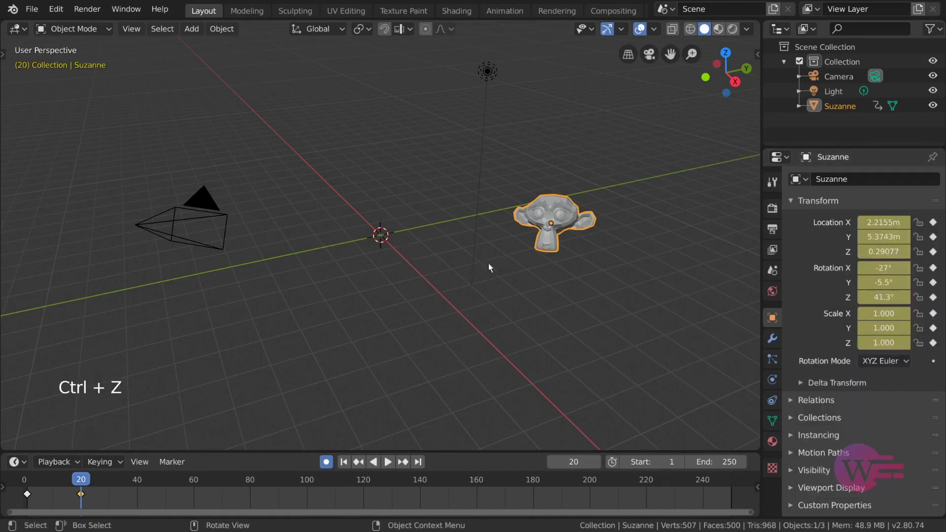
Delete all of the monkey's keyframes at frame 20 with the object's Delete Keyframes command, and undo it
{"action": "right_click", "coordinate": [292, 220]}
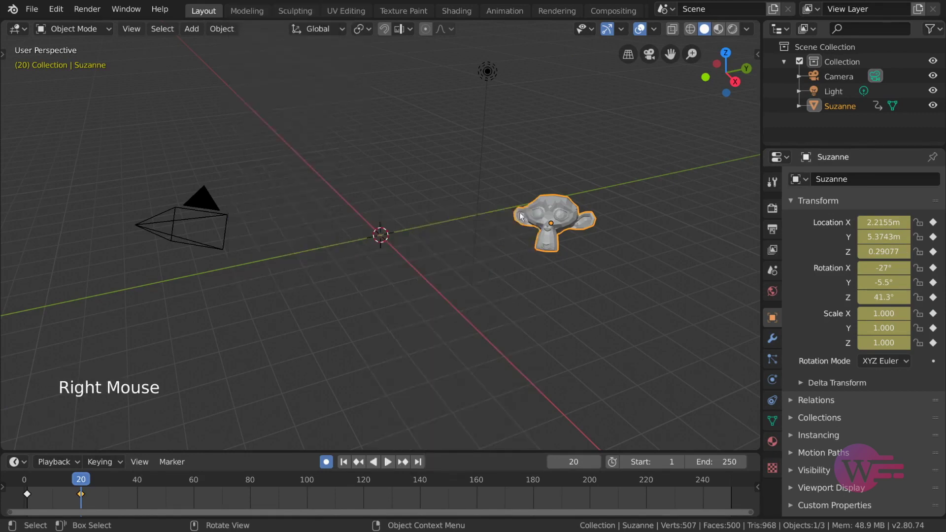
{"action": "left_click", "coordinate": [222, 28]}
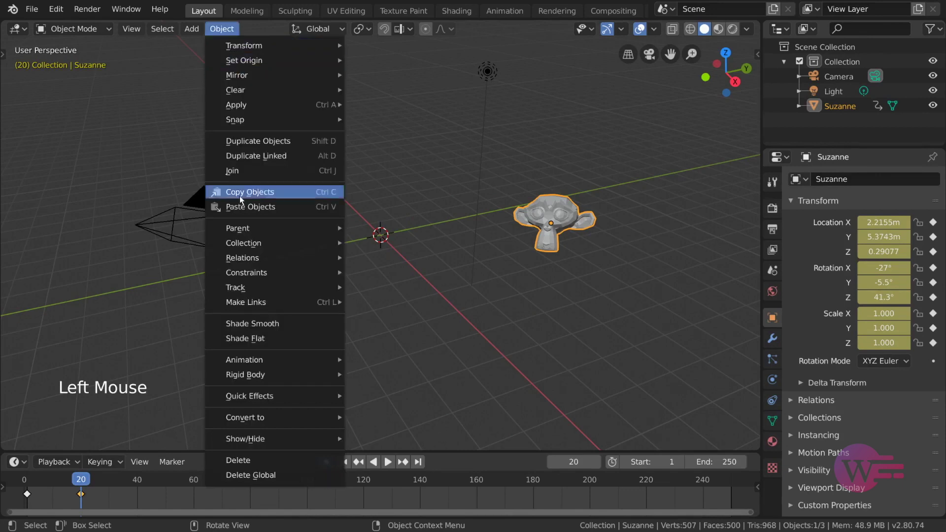
{"action": "mouse_move", "coordinate": [261, 363]}
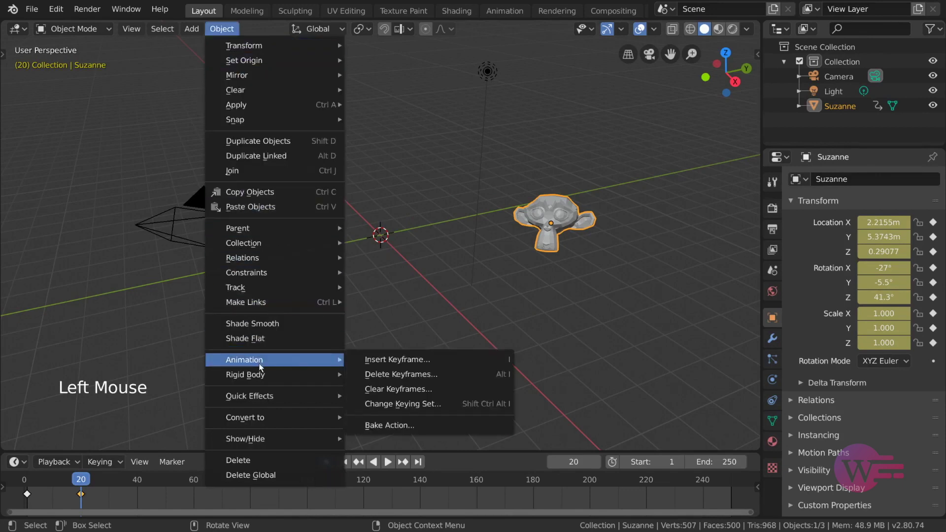
{"action": "left_click", "coordinate": [456, 374]}
{"action": "left_click", "coordinate": [454, 372]}
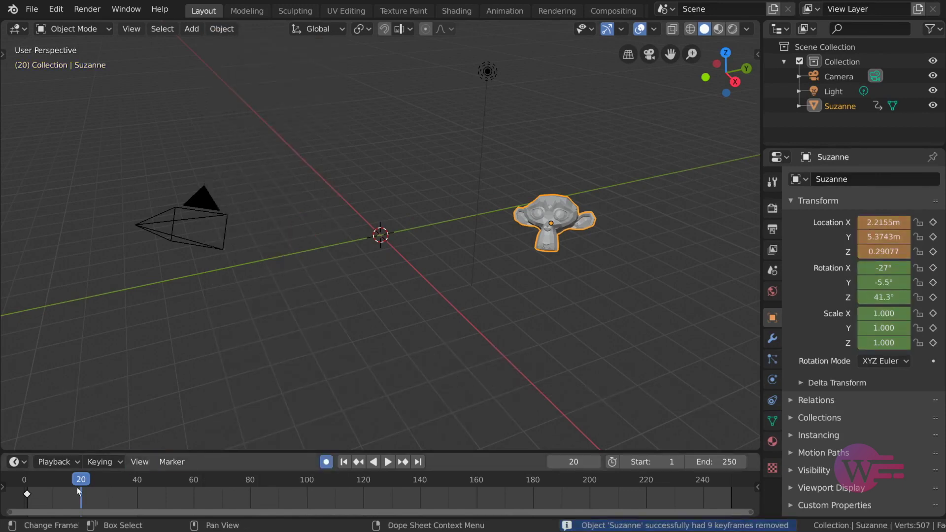
{"action": "key", "text": "ctrl+z"}
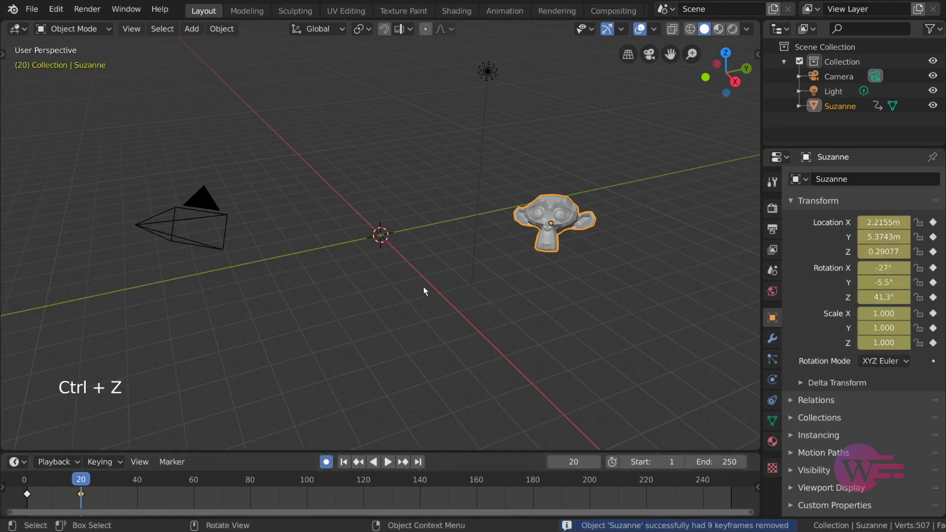
Delete the monkey's keyframes at frame 20 again, move the current frame slightly, and undo both changes
{"action": "key", "text": "alt"}
{"action": "key", "text": "alt+i"}
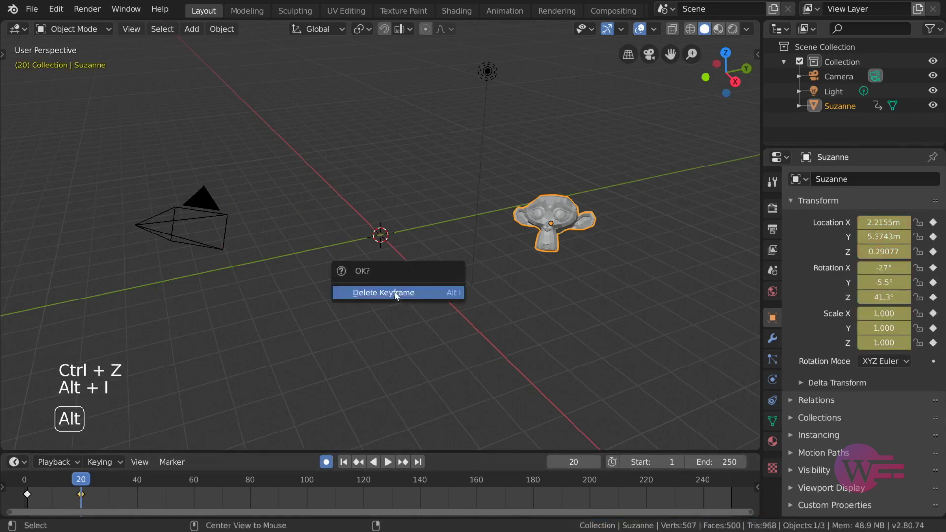
{"action": "left_click", "coordinate": [440, 296]}
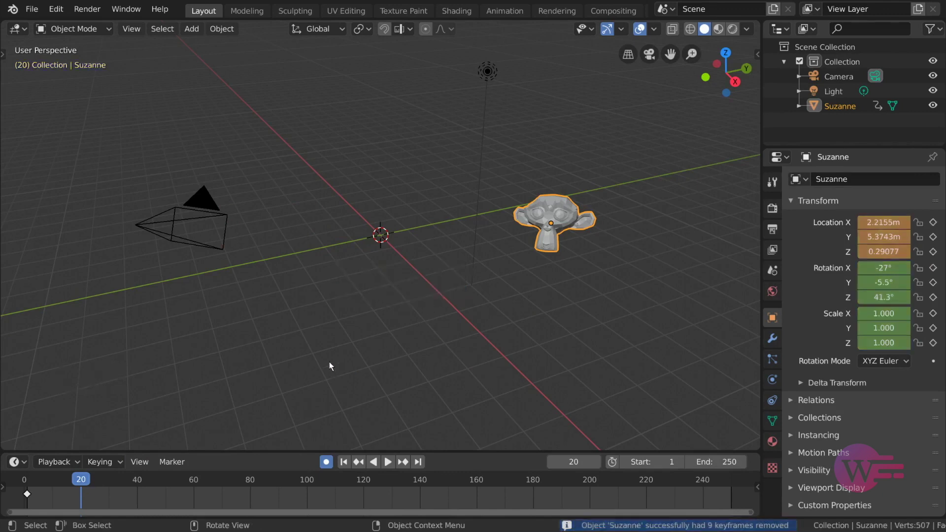
{"action": "mouse_move", "coordinate": [84, 480]}
{"action": "left_mouse_down"}
{"action": "mouse_move", "coordinate": [28, 482]}
{"action": "mouse_move", "coordinate": [99, 485]}
{"action": "left_mouse_up"}
{"action": "key", "text": "ctrl+z"}
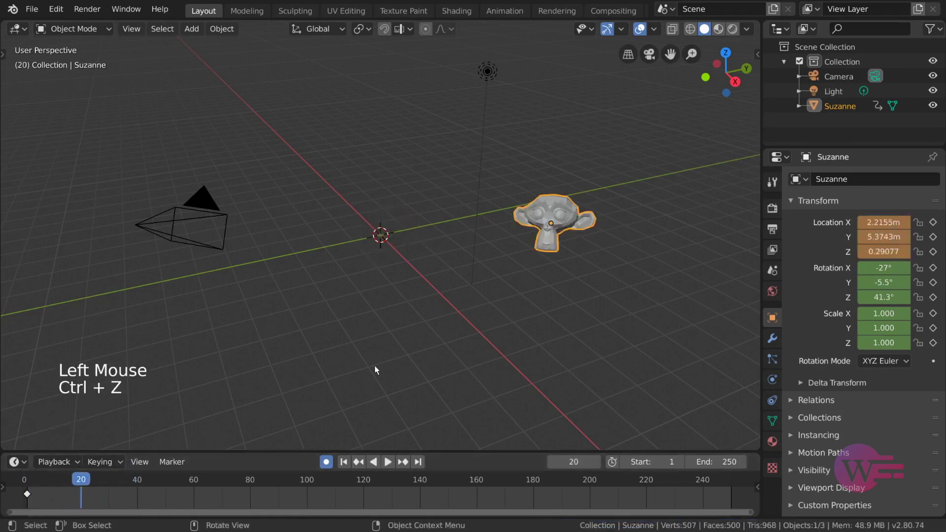
{"action": "key", "text": "ctrl+z"}
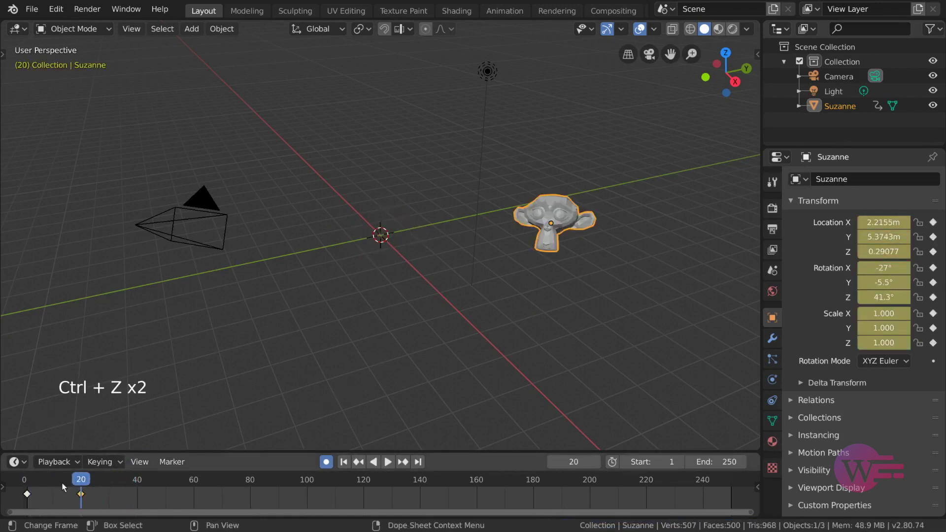
Set the current frame to 15 and select the keyframe at frame 20, followed by the one at frame 1
{"action": "mouse_move", "coordinate": [63, 487]}
{"action": "left_mouse_down"}
{"action": "mouse_move", "coordinate": [71, 480]}
{"action": "mouse_move", "coordinate": [23, 483]}
{"action": "mouse_move", "coordinate": [67, 484]}
{"action": "left_mouse_up"}
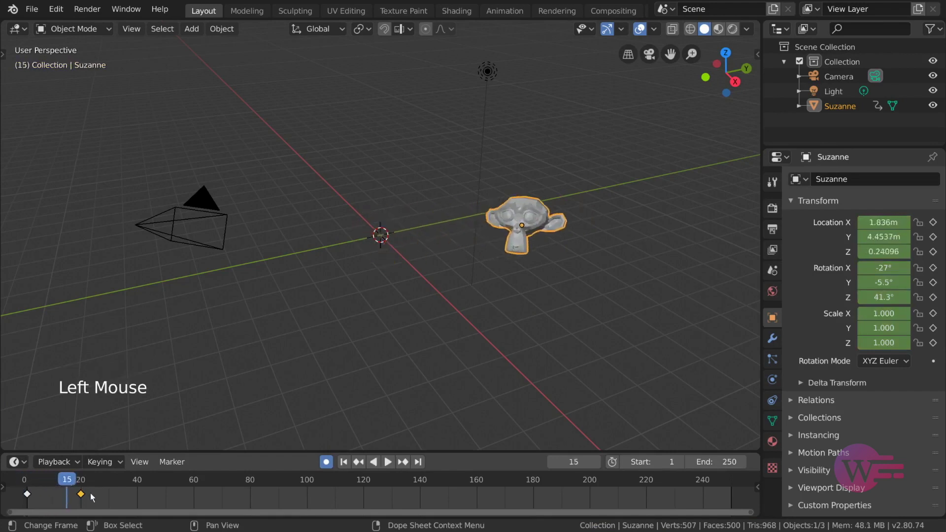
{"action": "left_click", "coordinate": [81, 494]}
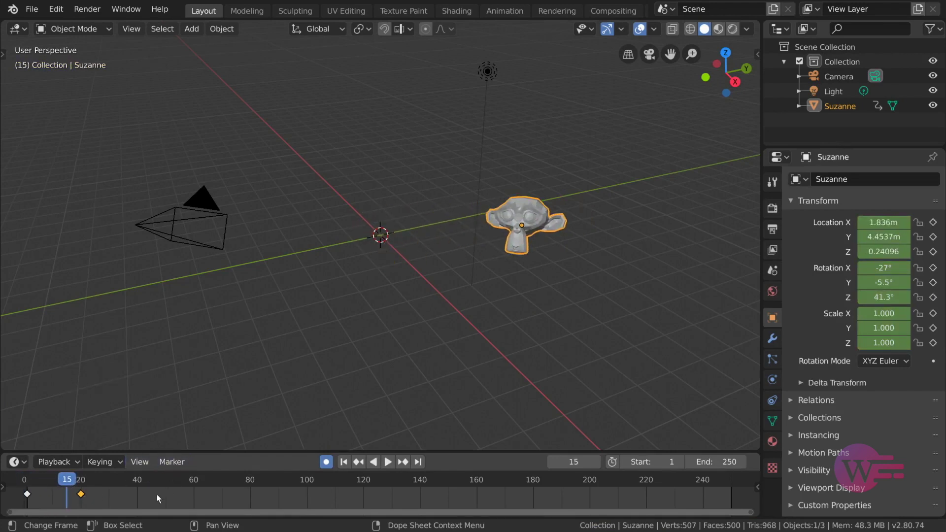
{"action": "left_click", "coordinate": [27, 493]}
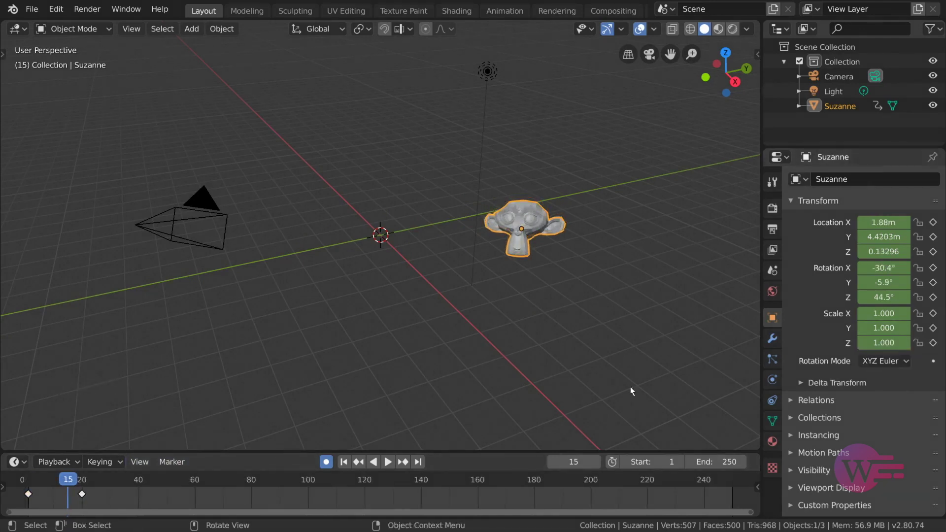
Change the keyframe type at frame 20 to Extreme, and select the keyframe at frame 1
{"action": "left_click", "coordinate": [81, 493]}
{"action": "right_click", "coordinate": [232, 490]}
{"action": "mouse_move", "coordinate": [241, 404]}
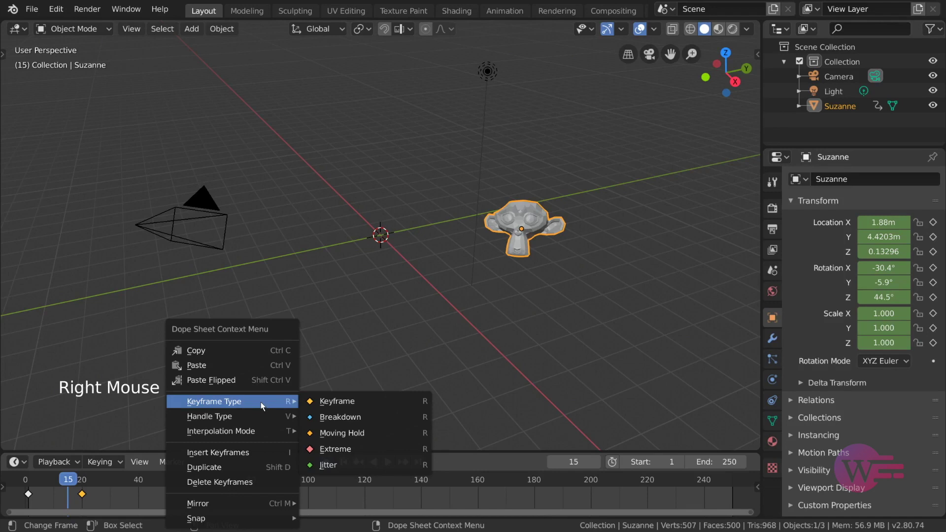
{"action": "left_click", "coordinate": [391, 452]}
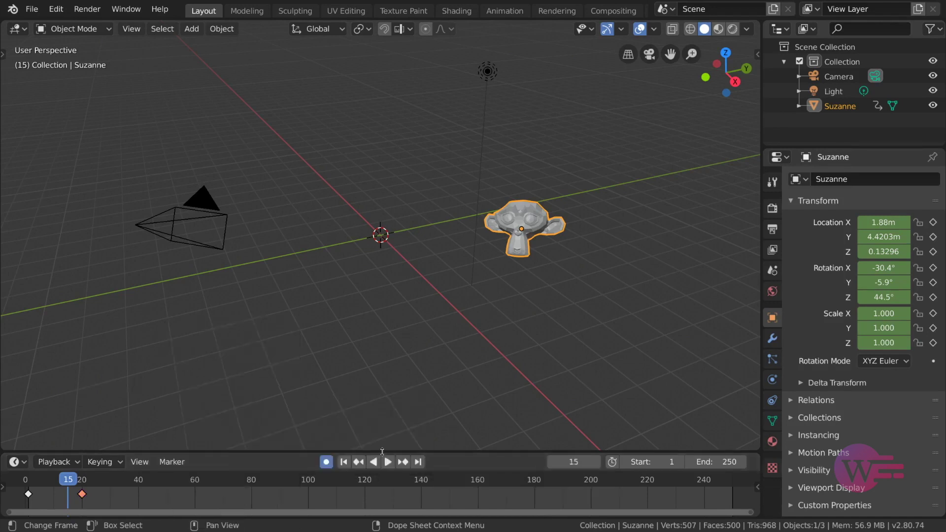
{"action": "left_click", "coordinate": [28, 494]}
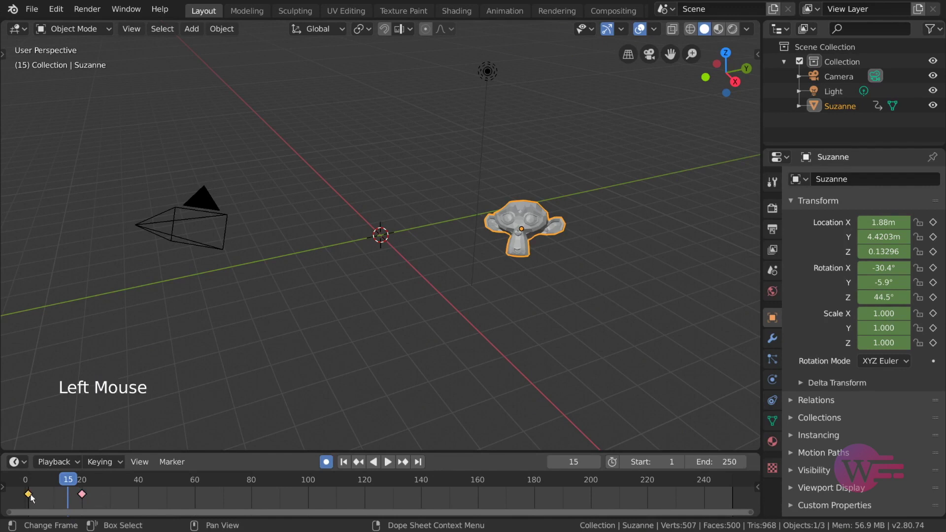
Change the keyframe type of the selected keyframe at frame 1 to Jitter
{"action": "right_click", "coordinate": [264, 495]}
{"action": "mouse_move", "coordinate": [302, 400]}
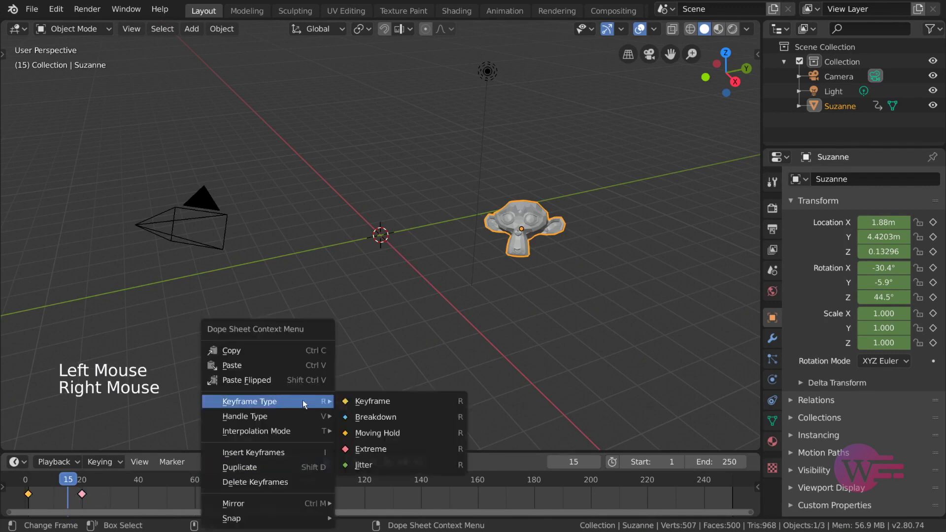
{"action": "left_click", "coordinate": [374, 465]}
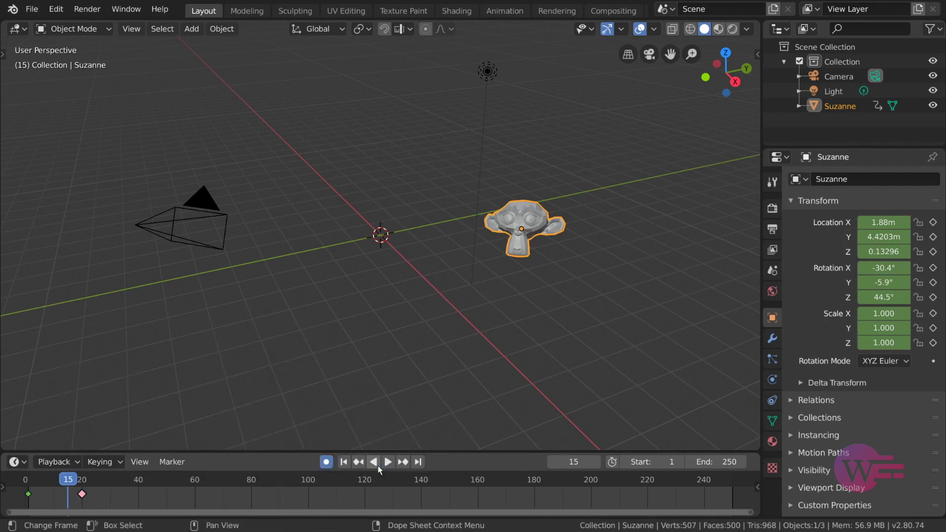
Select only the keyframe at frame 20 and change its keyframe type to Breakdown
{"action": "left_click", "coordinate": [81, 495]}
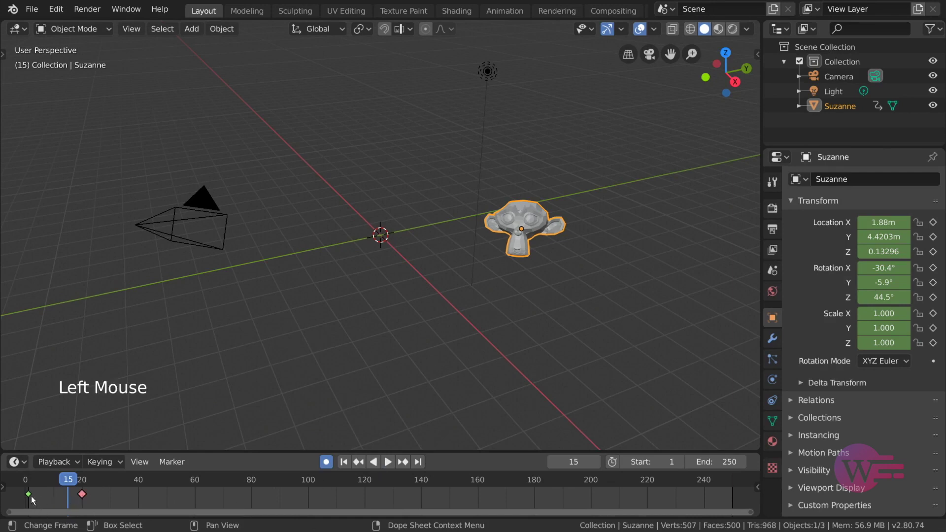
{"action": "left_click", "coordinate": [30, 494], "text": "shift"}
{"action": "left_click", "coordinate": [82, 494]}
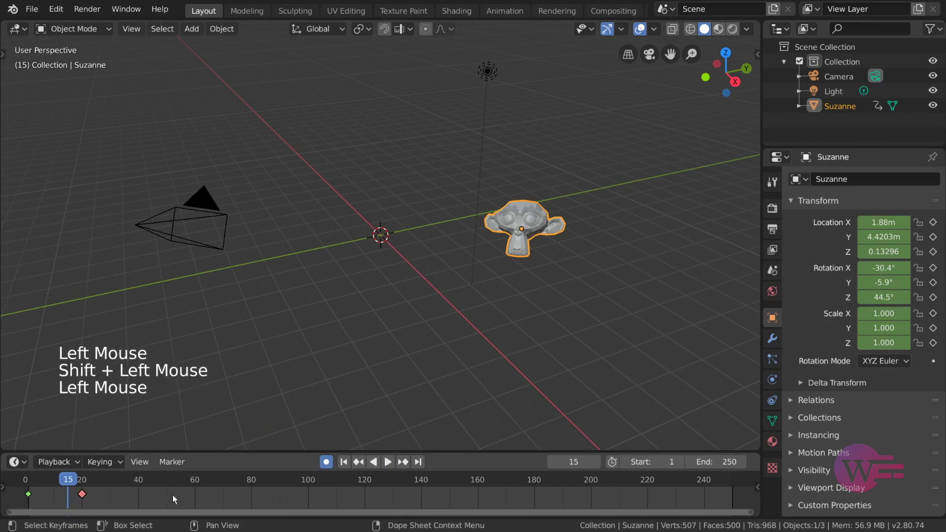
{"action": "key", "text": "r"}
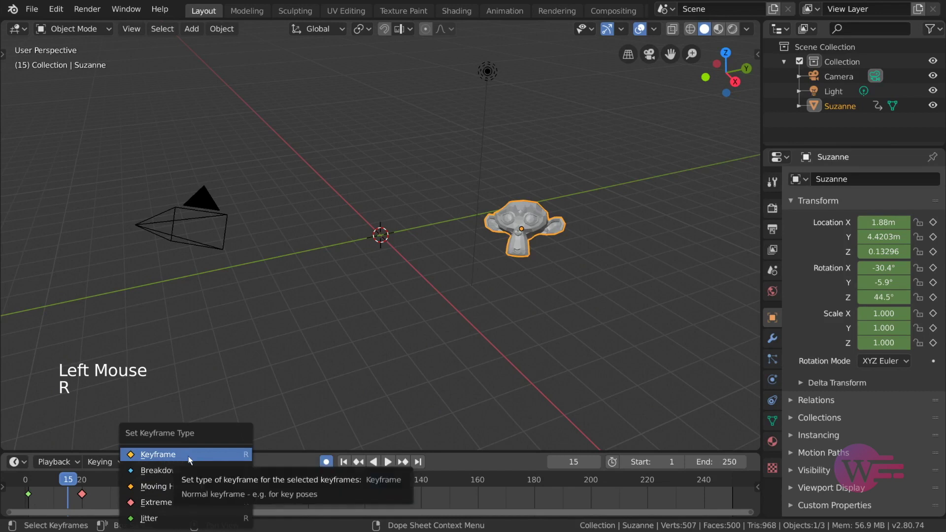
{"action": "left_click", "coordinate": [191, 471]}
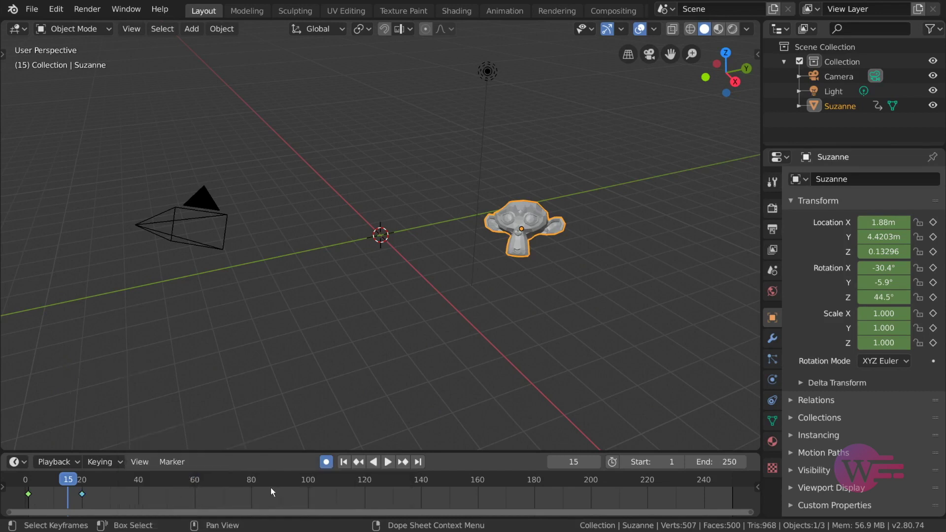
Add the keyframe at frame 1 to the selection and change both keyframes to the Moving Hold type
{"action": "left_click", "coordinate": [29, 494], "text": "shift"}
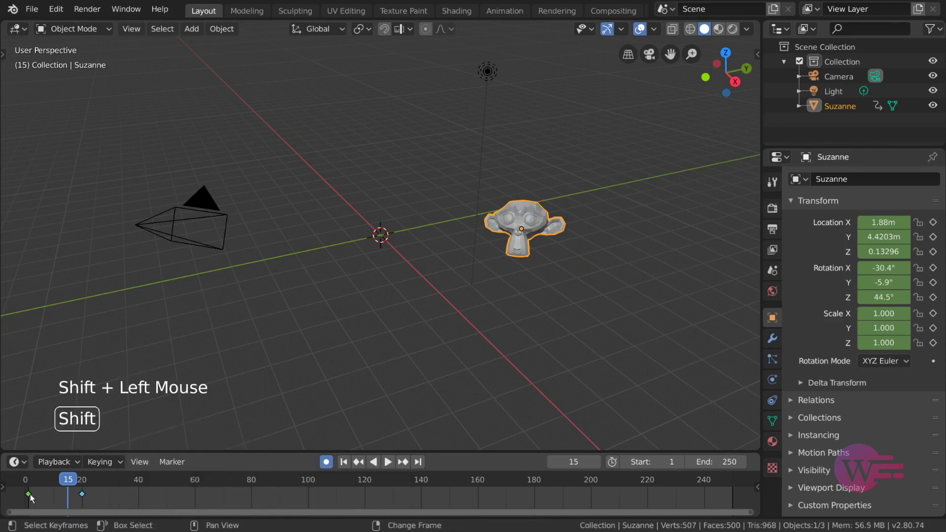
{"action": "key", "text": "r"}
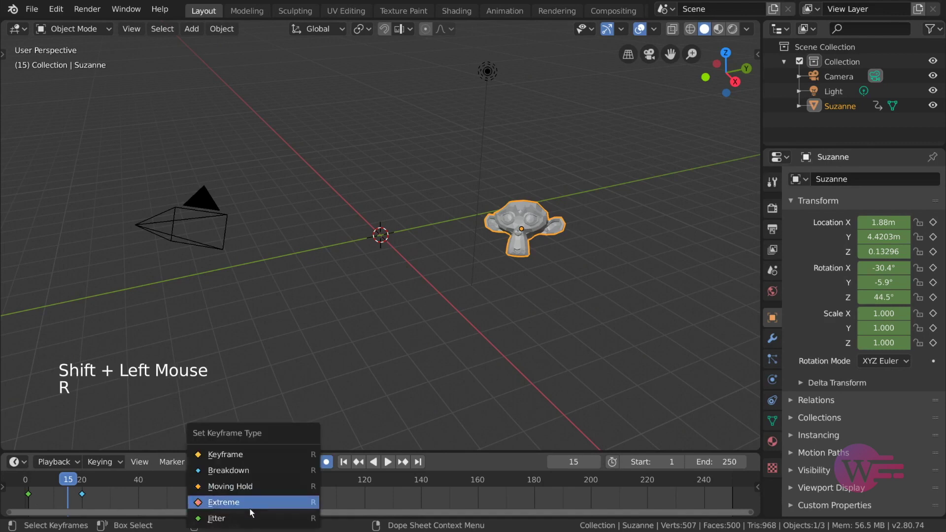
{"action": "left_click", "coordinate": [253, 491]}
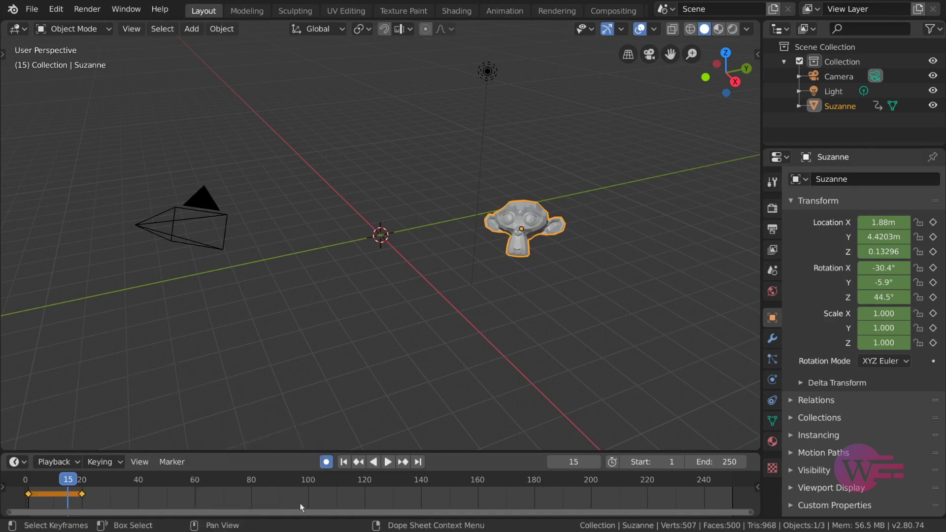